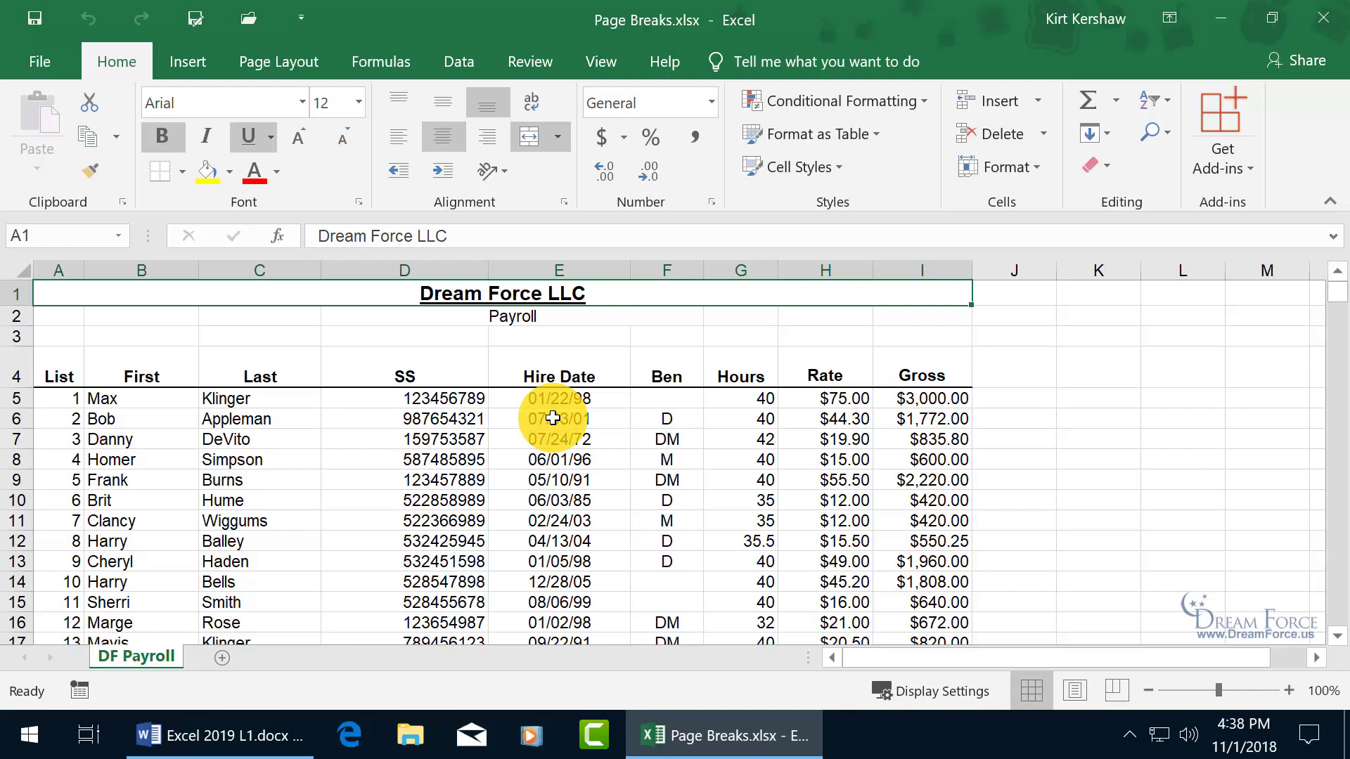
Bring up the View ribbon with the workbook view options for the DF Payroll sheet
click(602, 61)
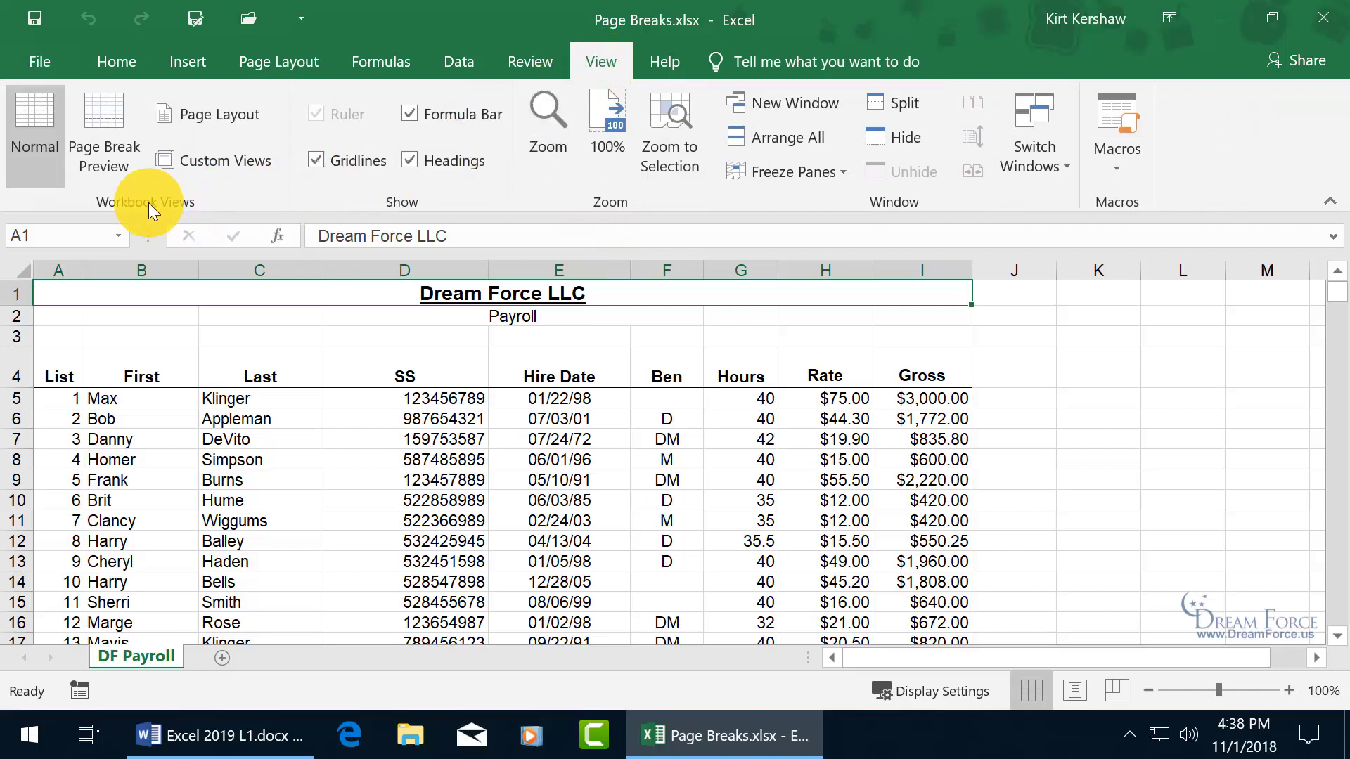
Switch DF Payroll to Page Break Preview and inspect the automatic break after row 50
click(106, 153)
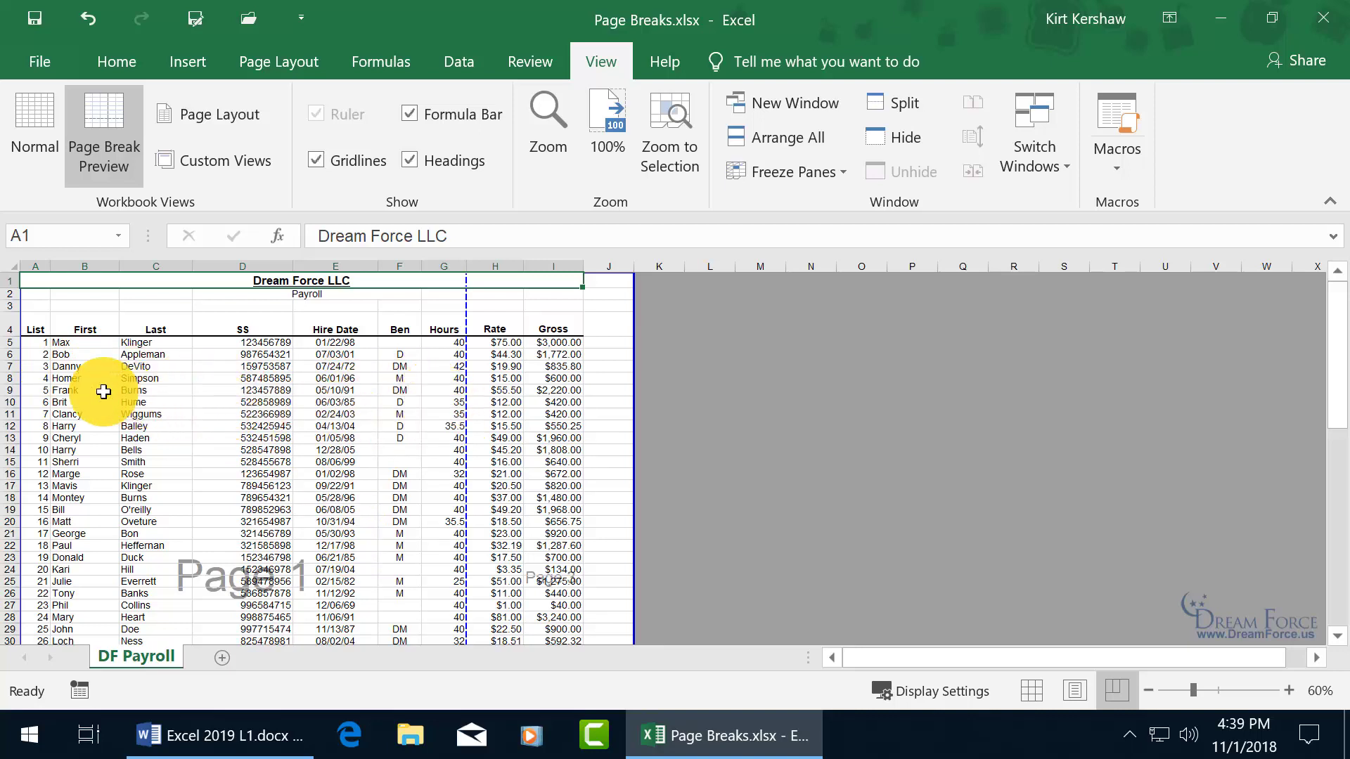
scroll(347, 417, down, 5)
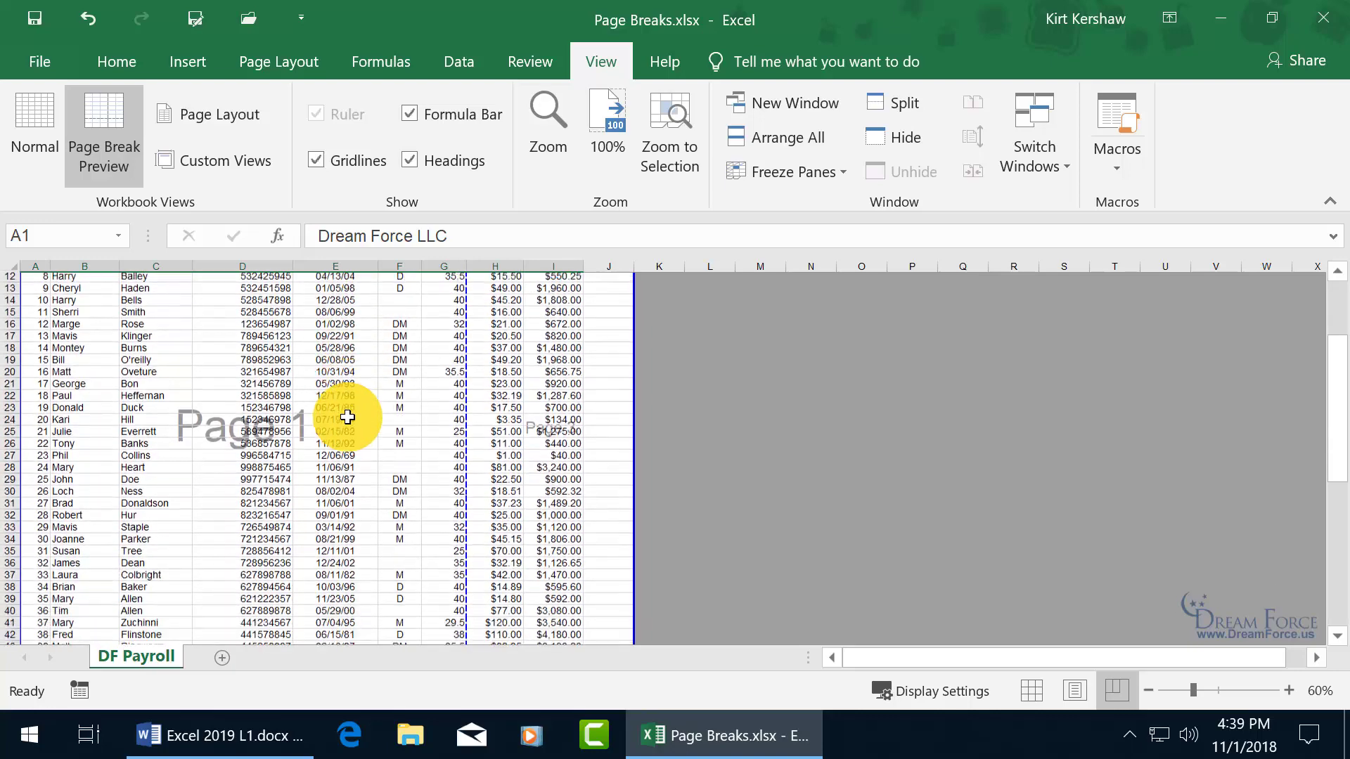
scroll(347, 417, down, 9)
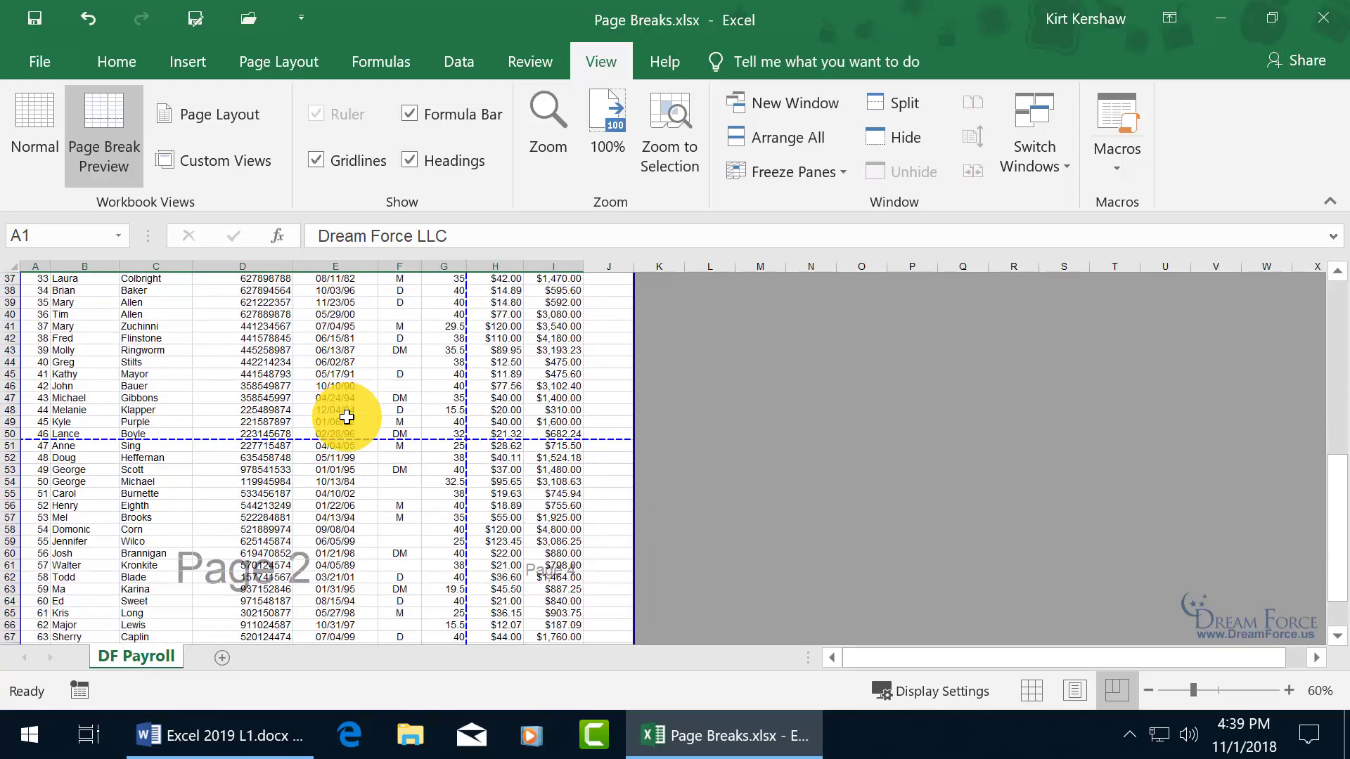
scroll(345, 418, down, 1)
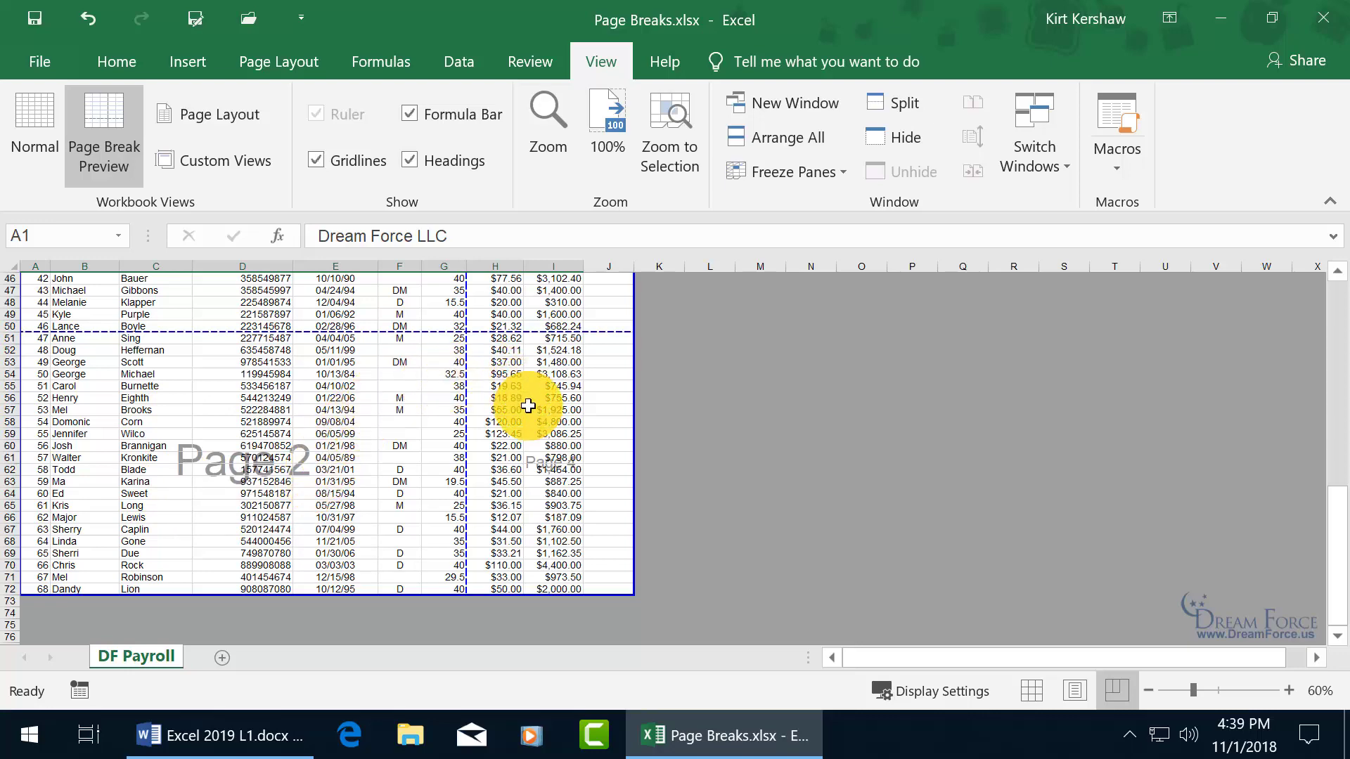
scroll(563, 470, up, 10)
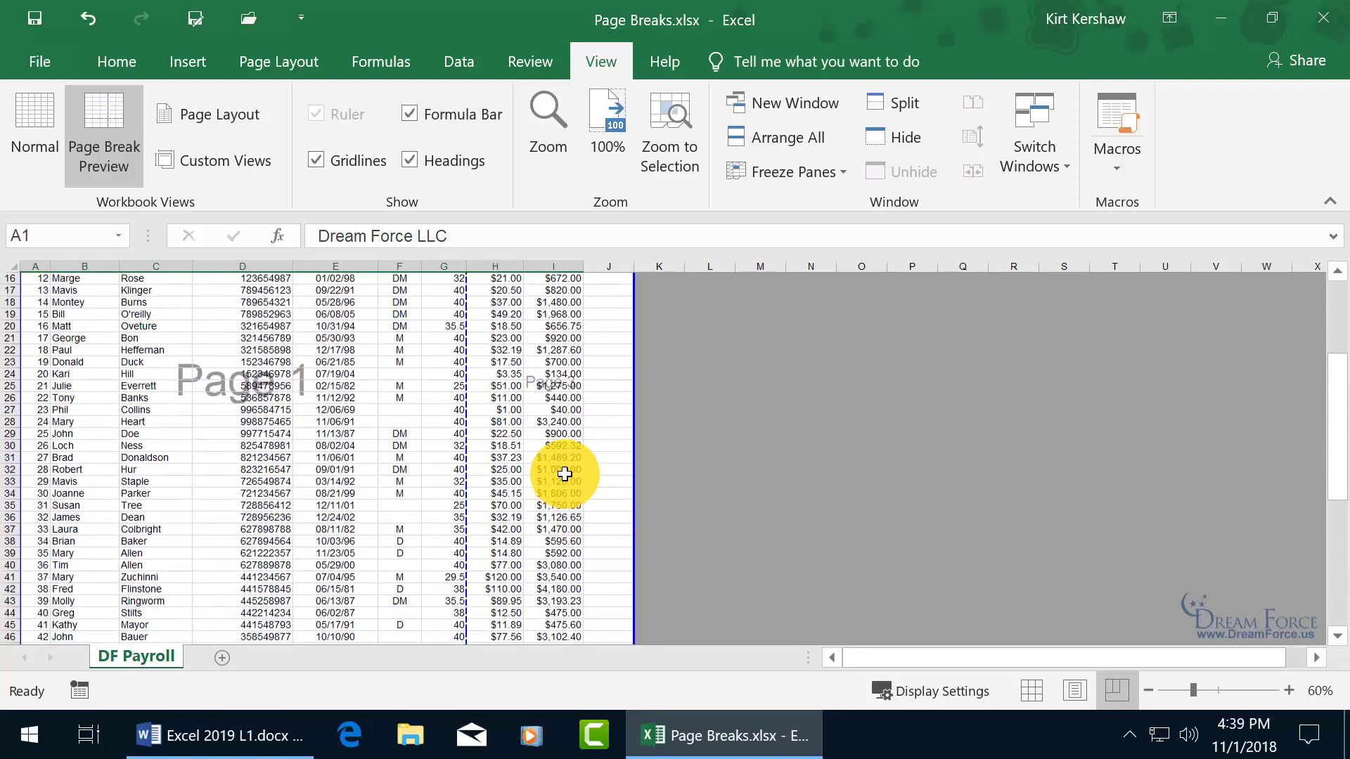
scroll(565, 474, up, 1)
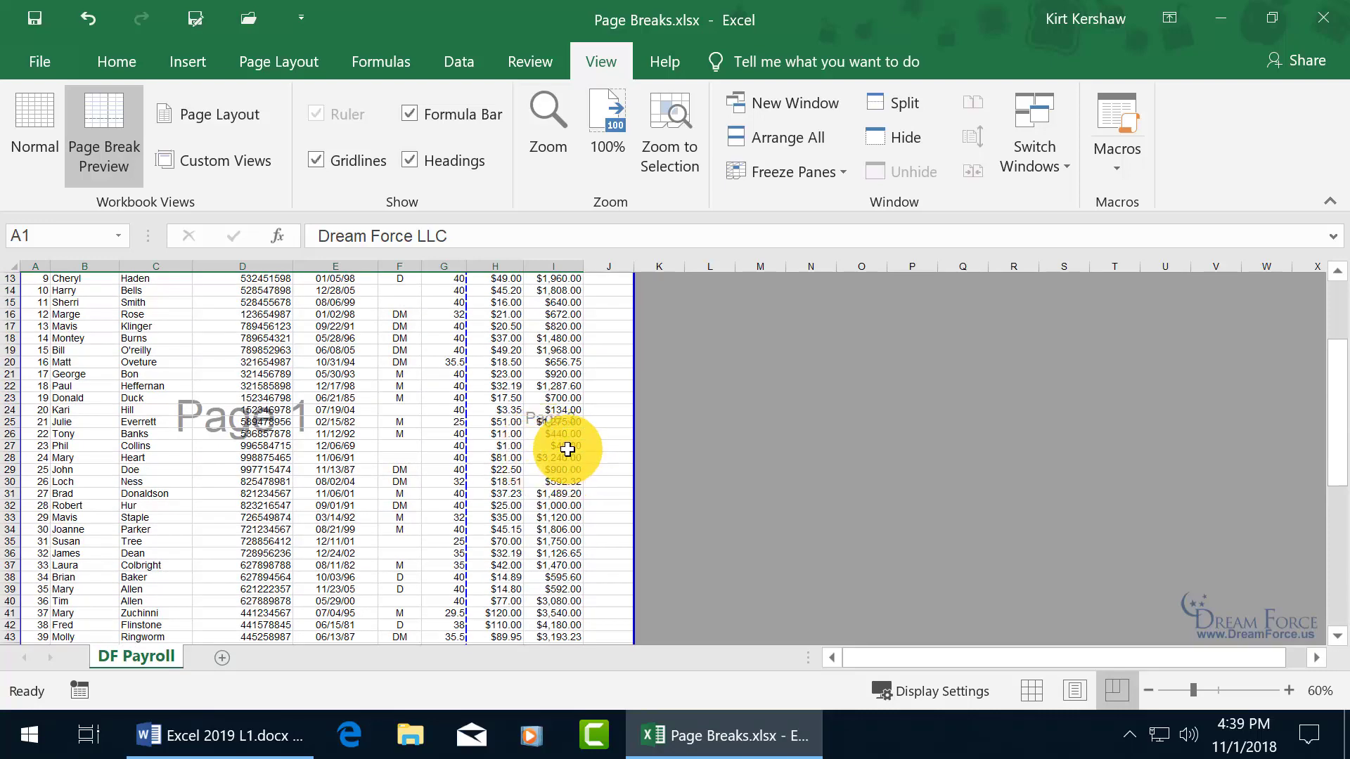
scroll(567, 443, down, 11)
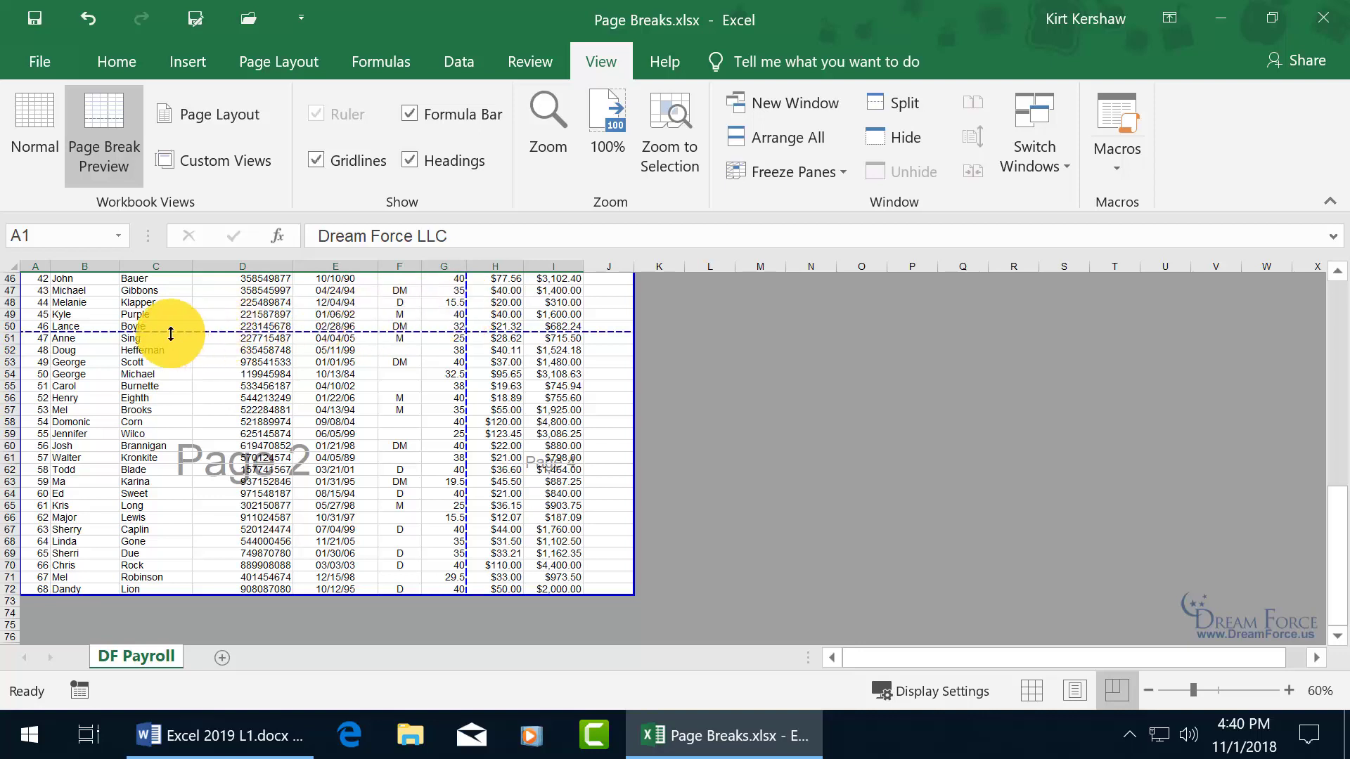
Drag the page break up one row so page 2 runs from row 50 to row 72
drag(171, 330, 173, 319)
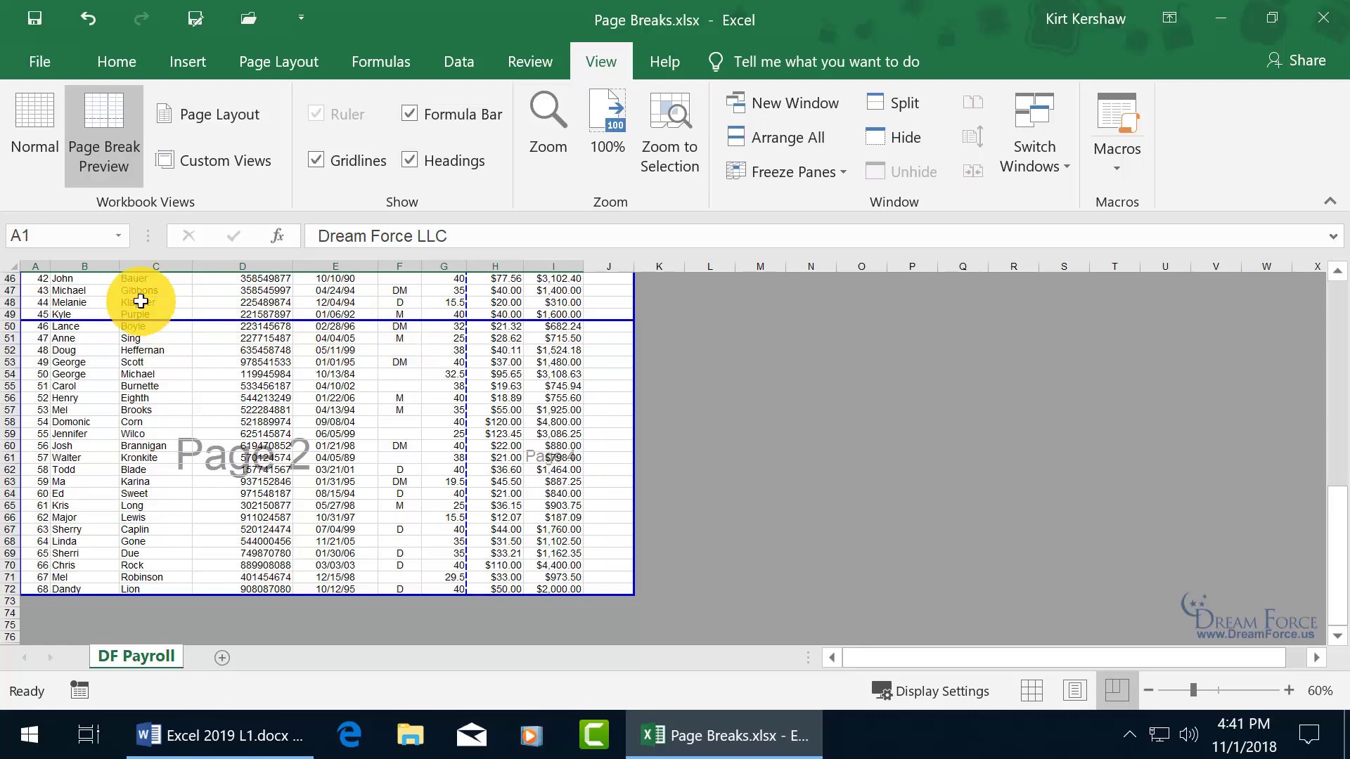
click(30, 61)
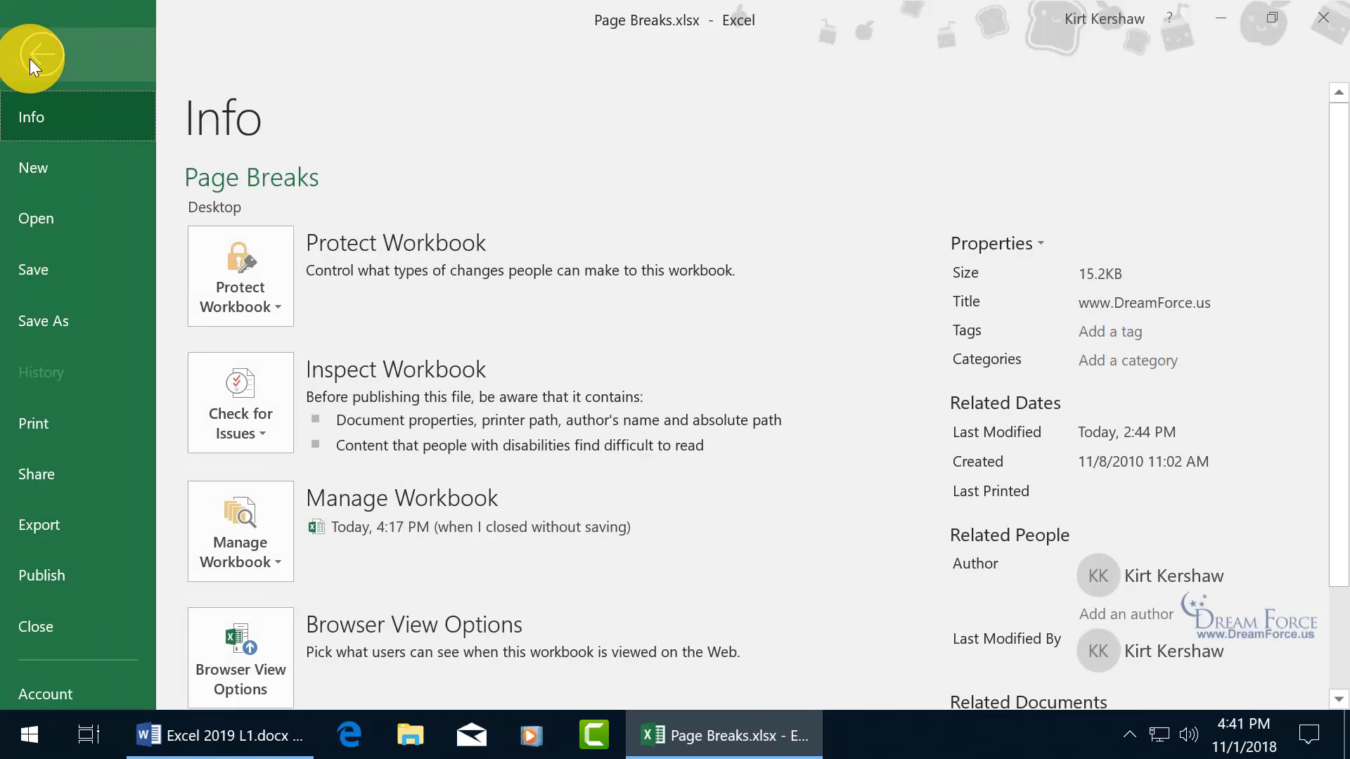
click(53, 420)
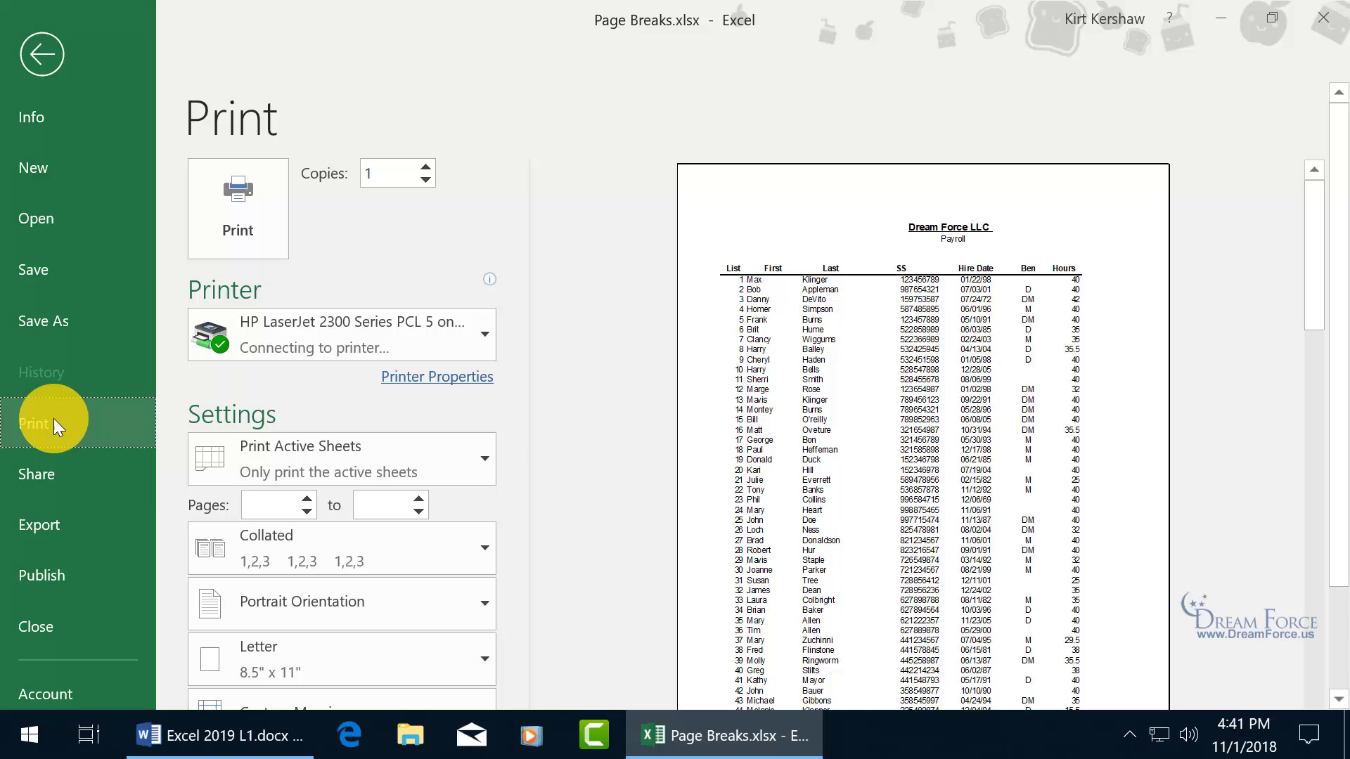
drag(1343, 350, 1335, 536)
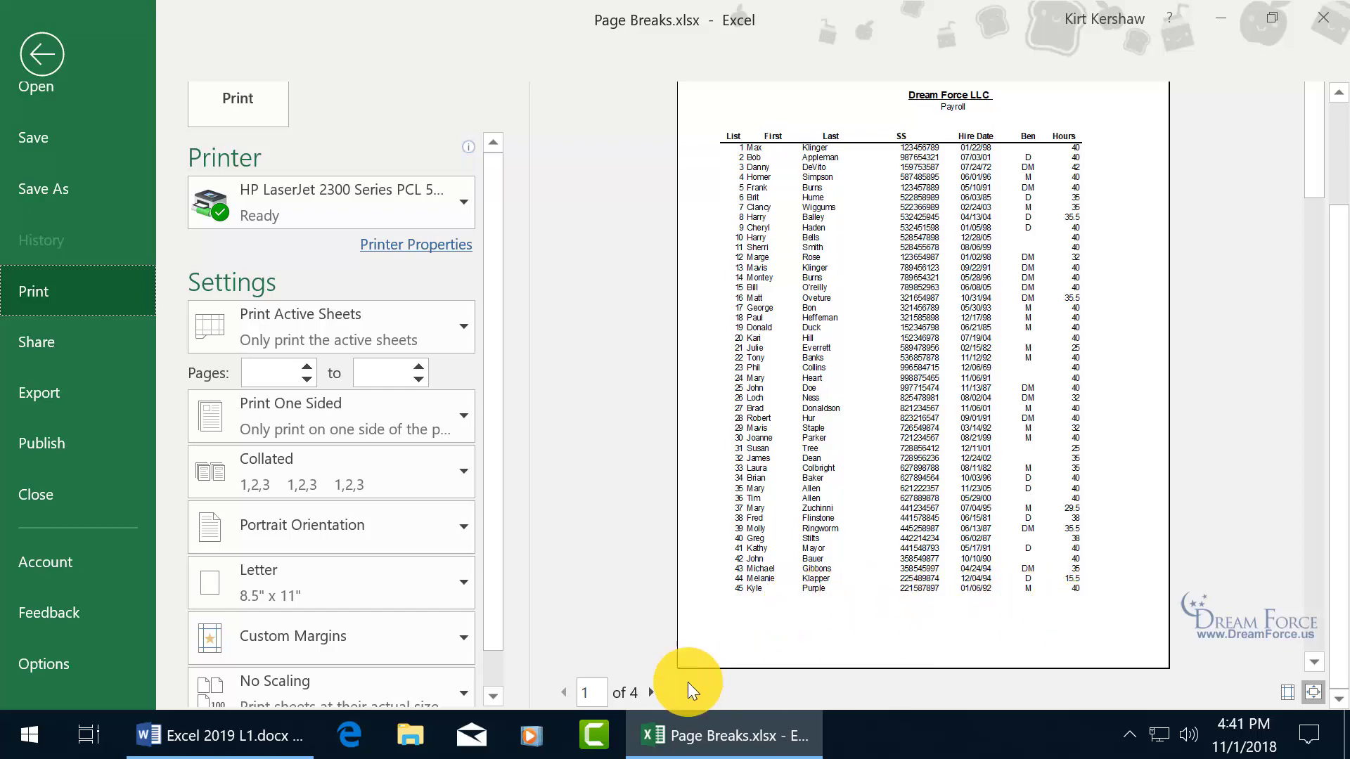
click(652, 693)
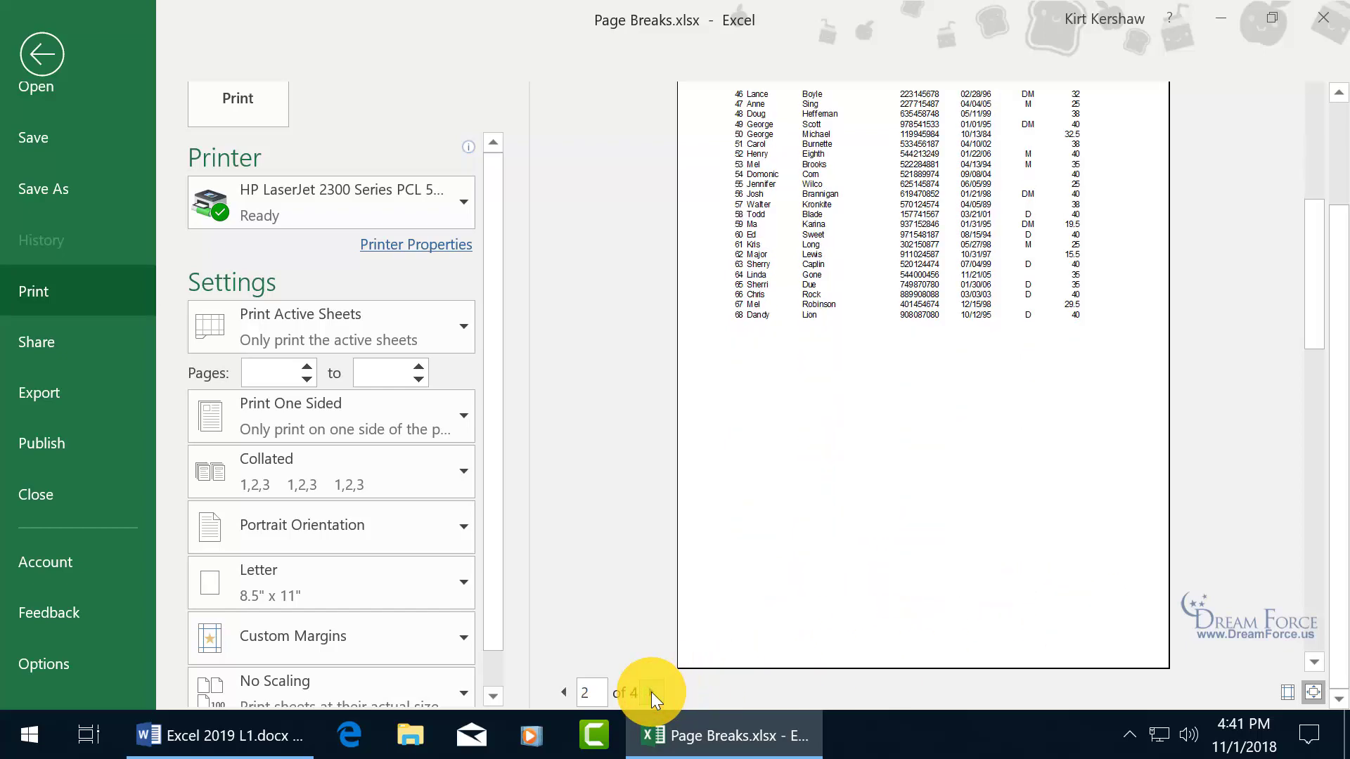
click(1314, 692)
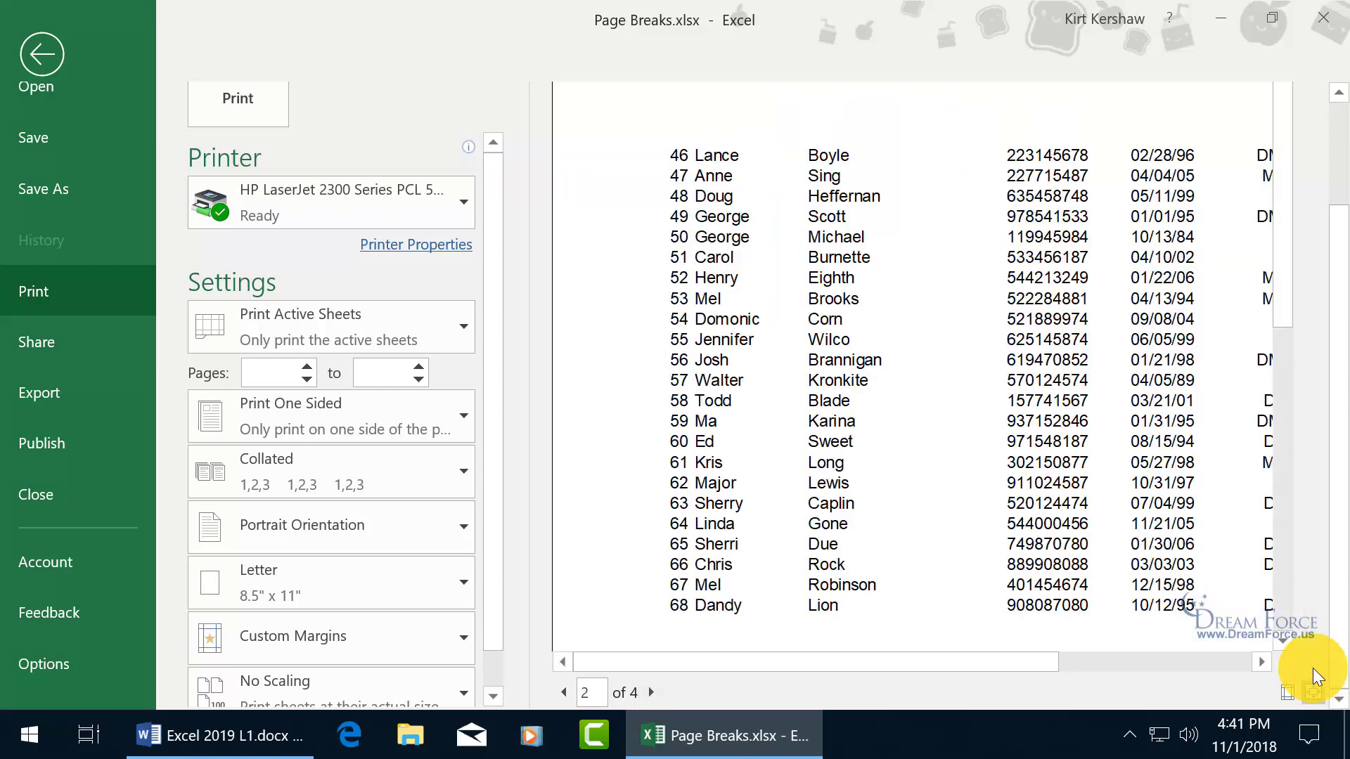
drag(1339, 482, 1326, 356)
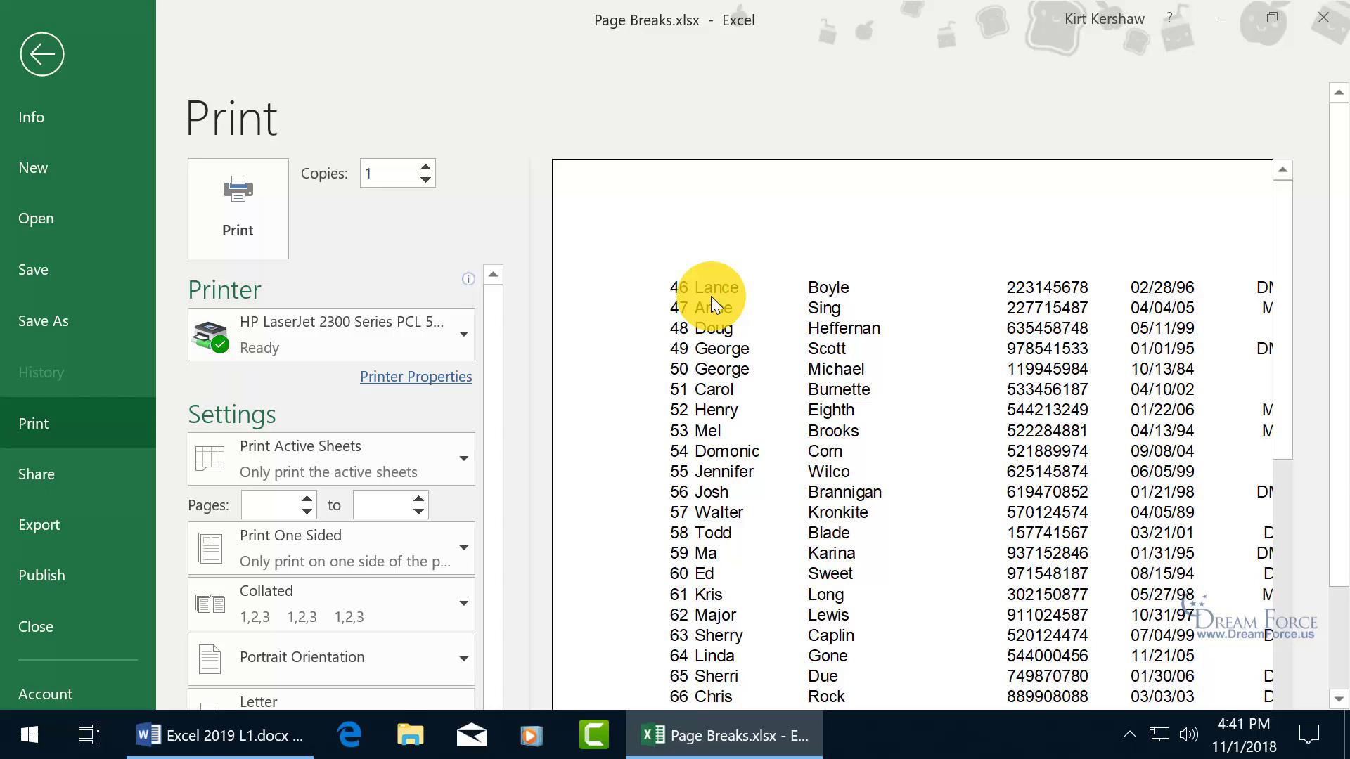
click(47, 49)
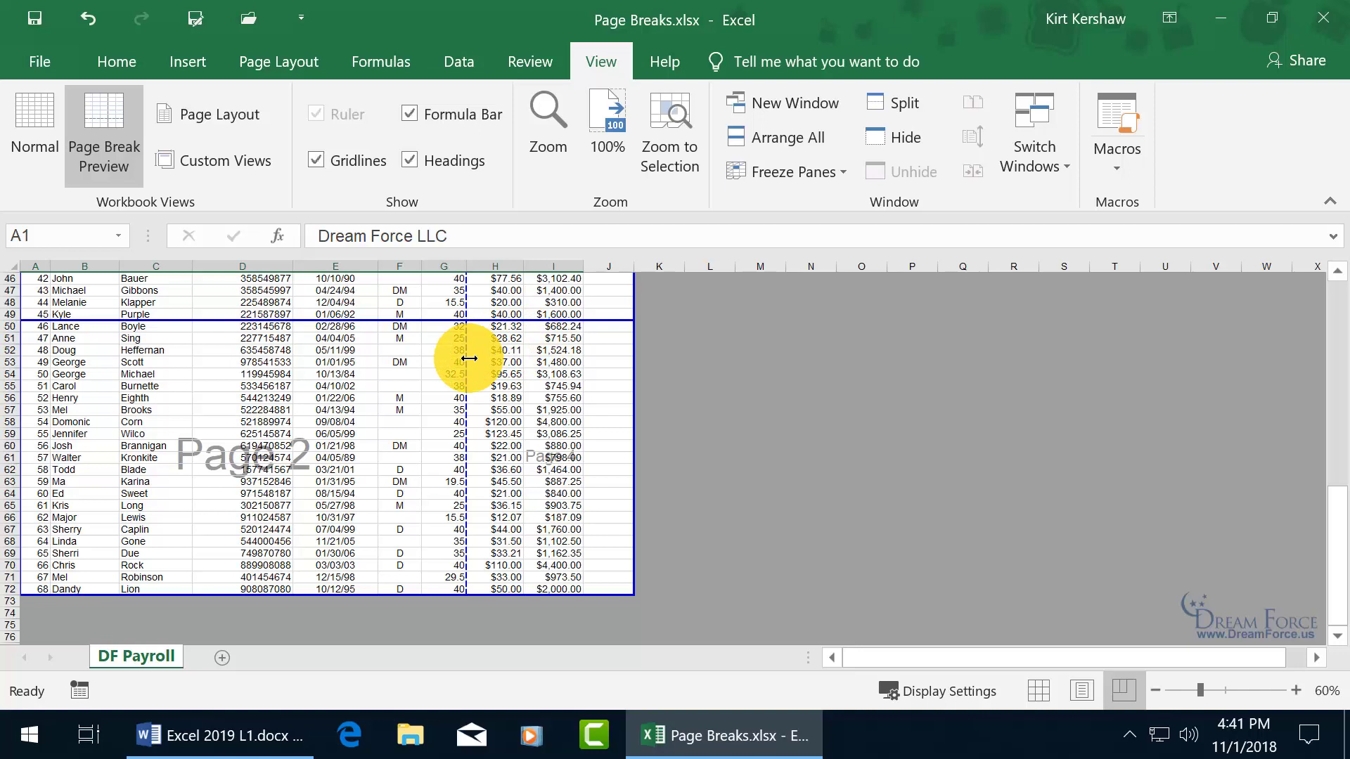
Drag the vertical G/H break onto the print-area edge so page 2 spans columns A–I
drag(469, 359, 659, 351)
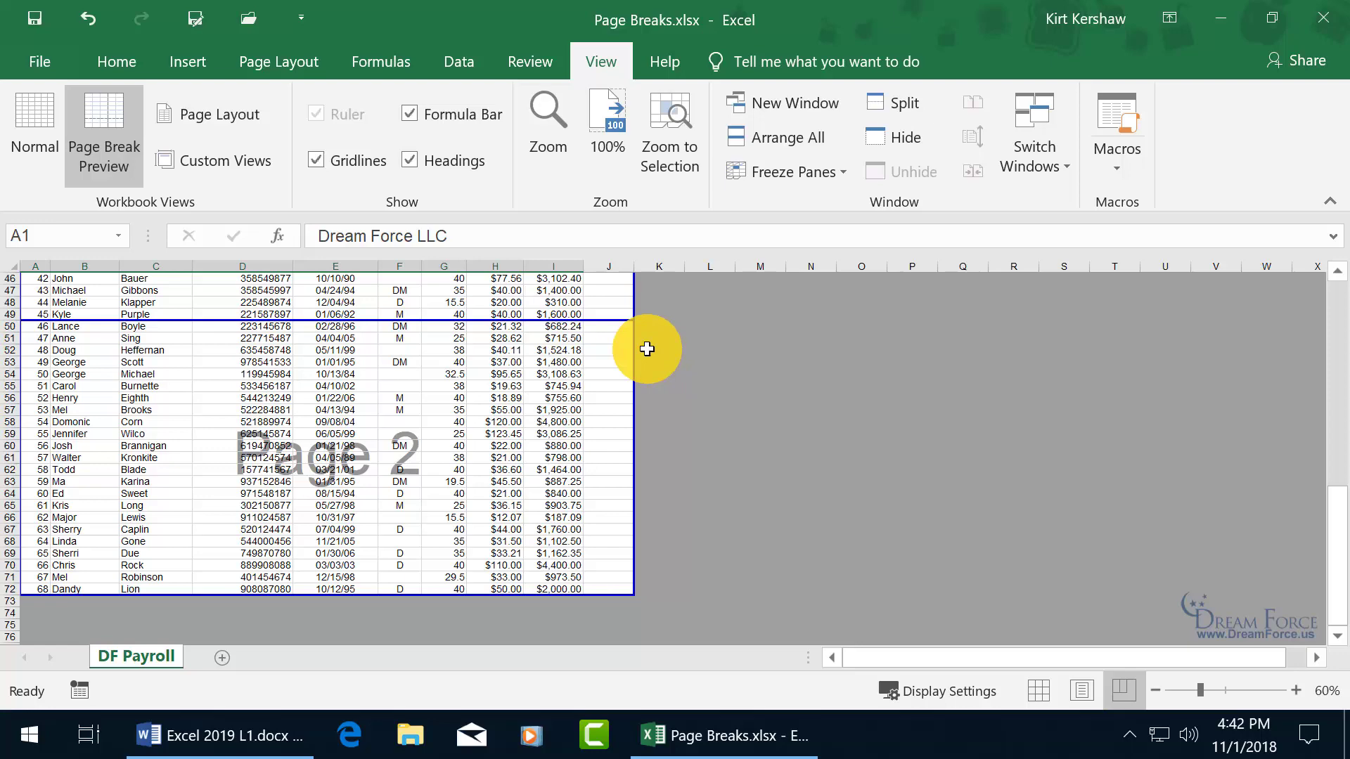
Show the Page Layout ribbon and select cell E50 just below the manual break
click(287, 63)
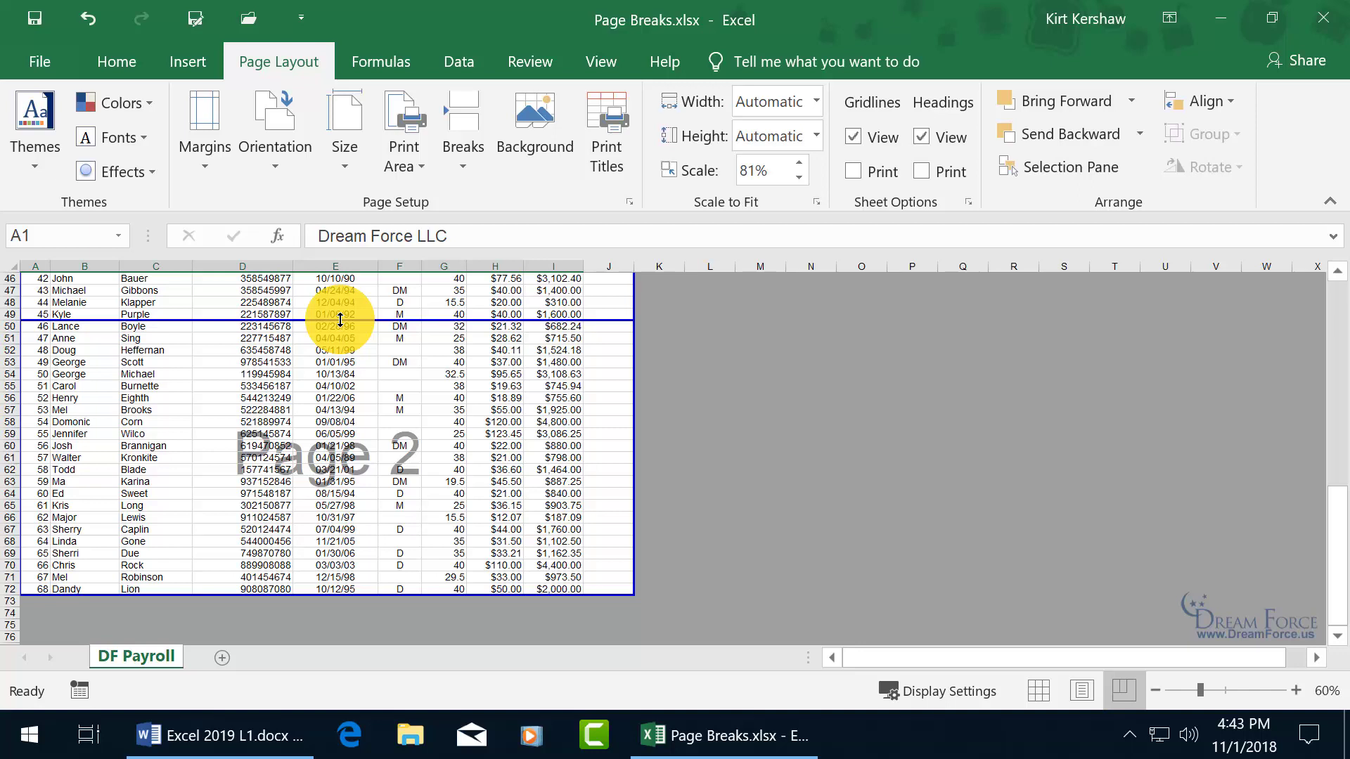
click(332, 327)
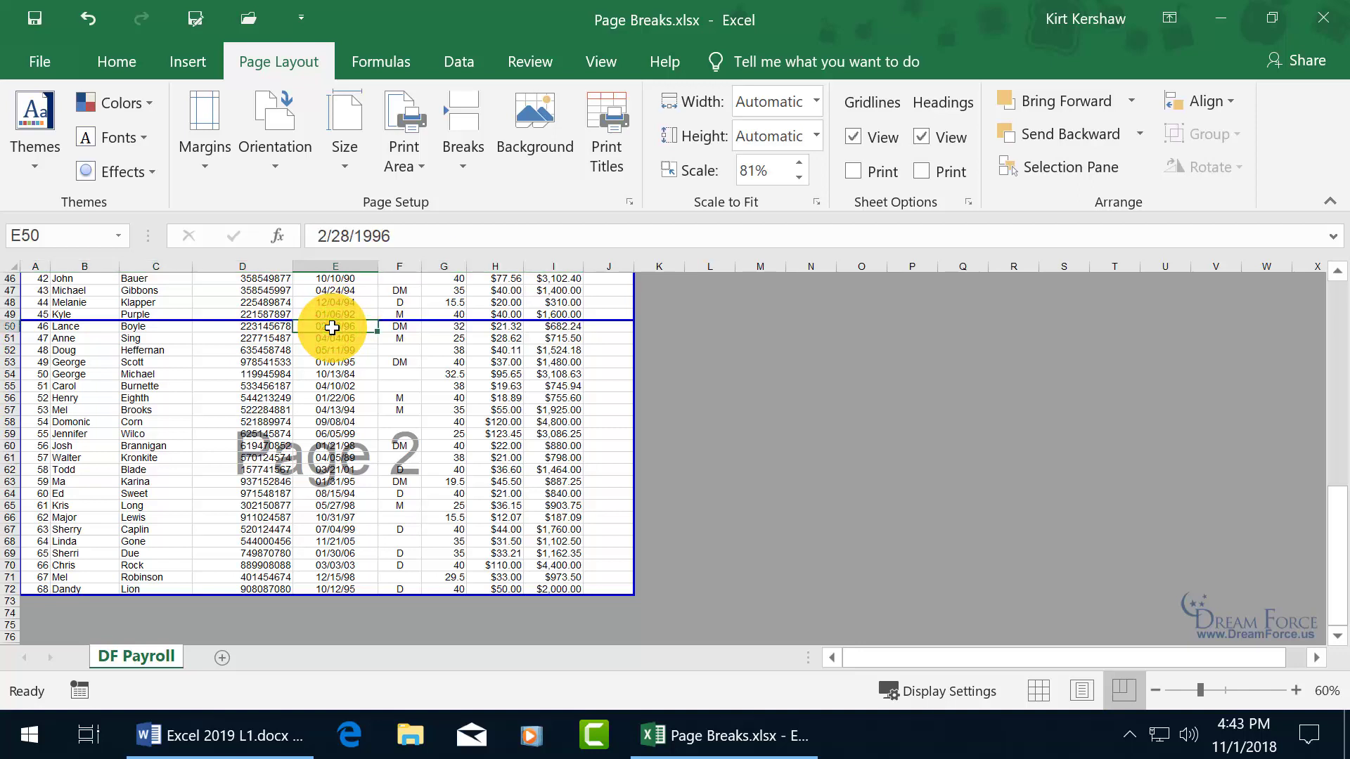
click(393, 302)
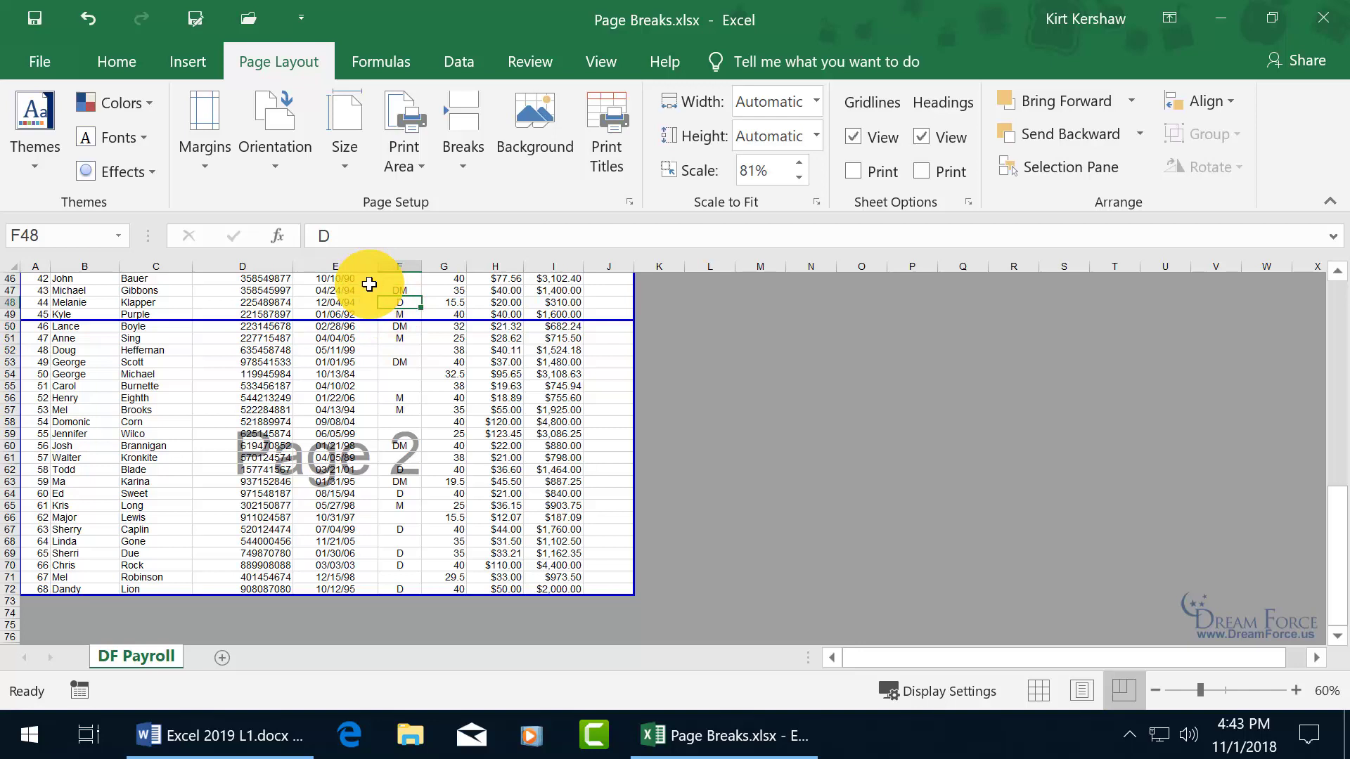
click(334, 328)
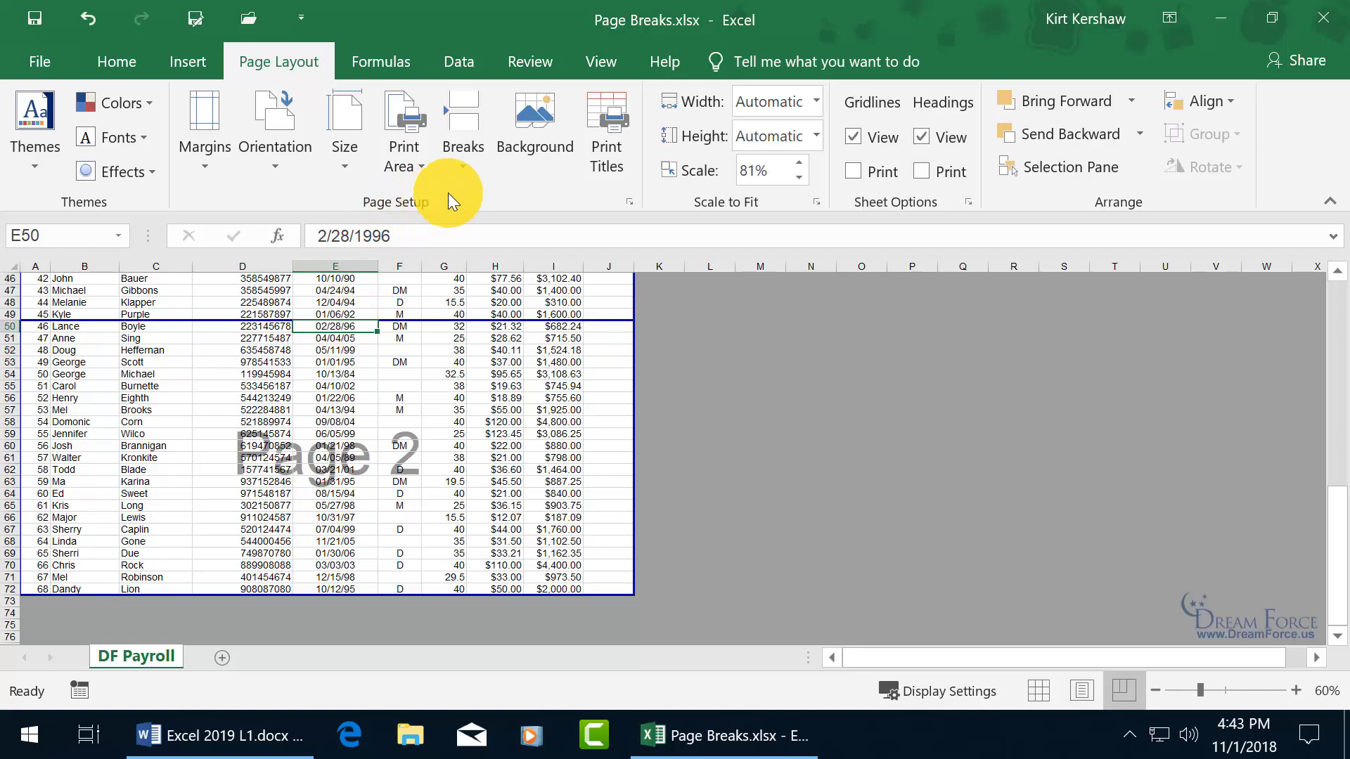
Remove the manual break above row 50 and extend the last page to row 72 at 70% scale
click(467, 165)
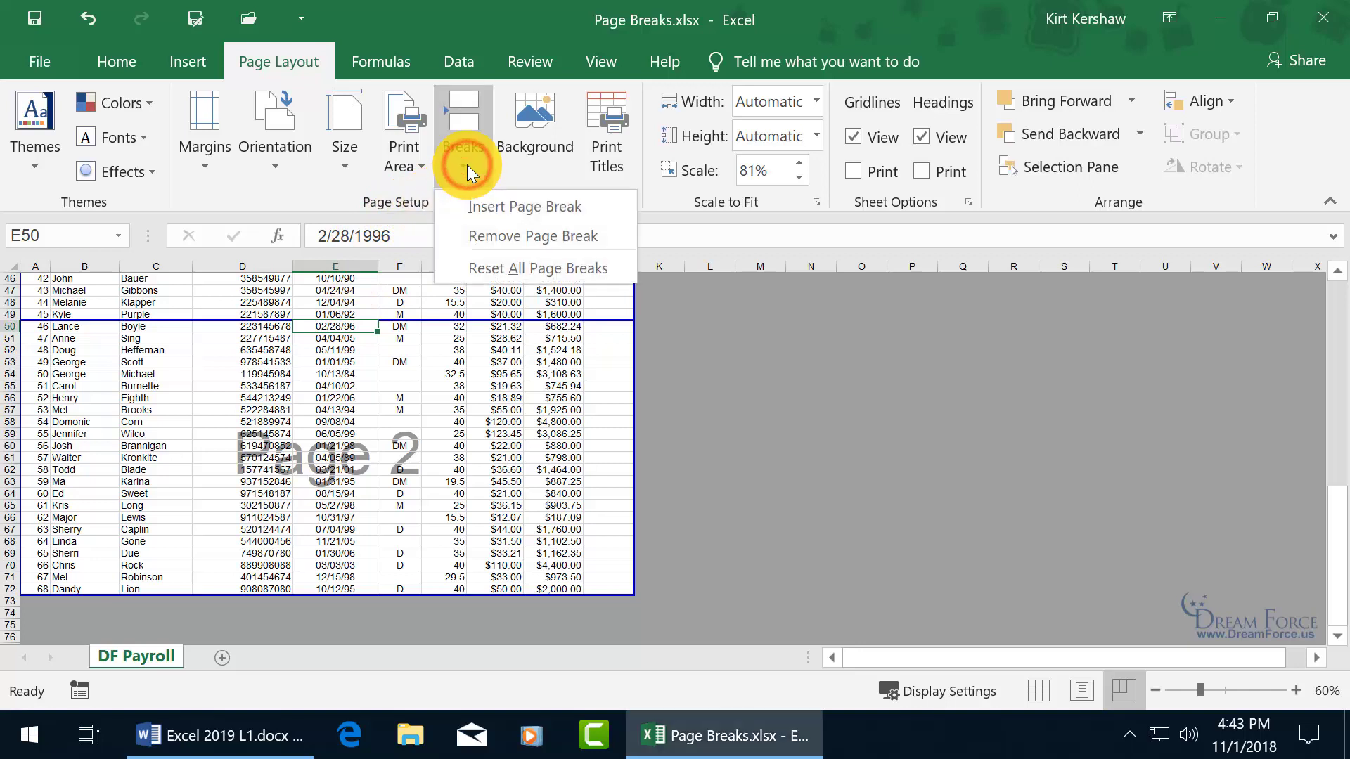
click(489, 235)
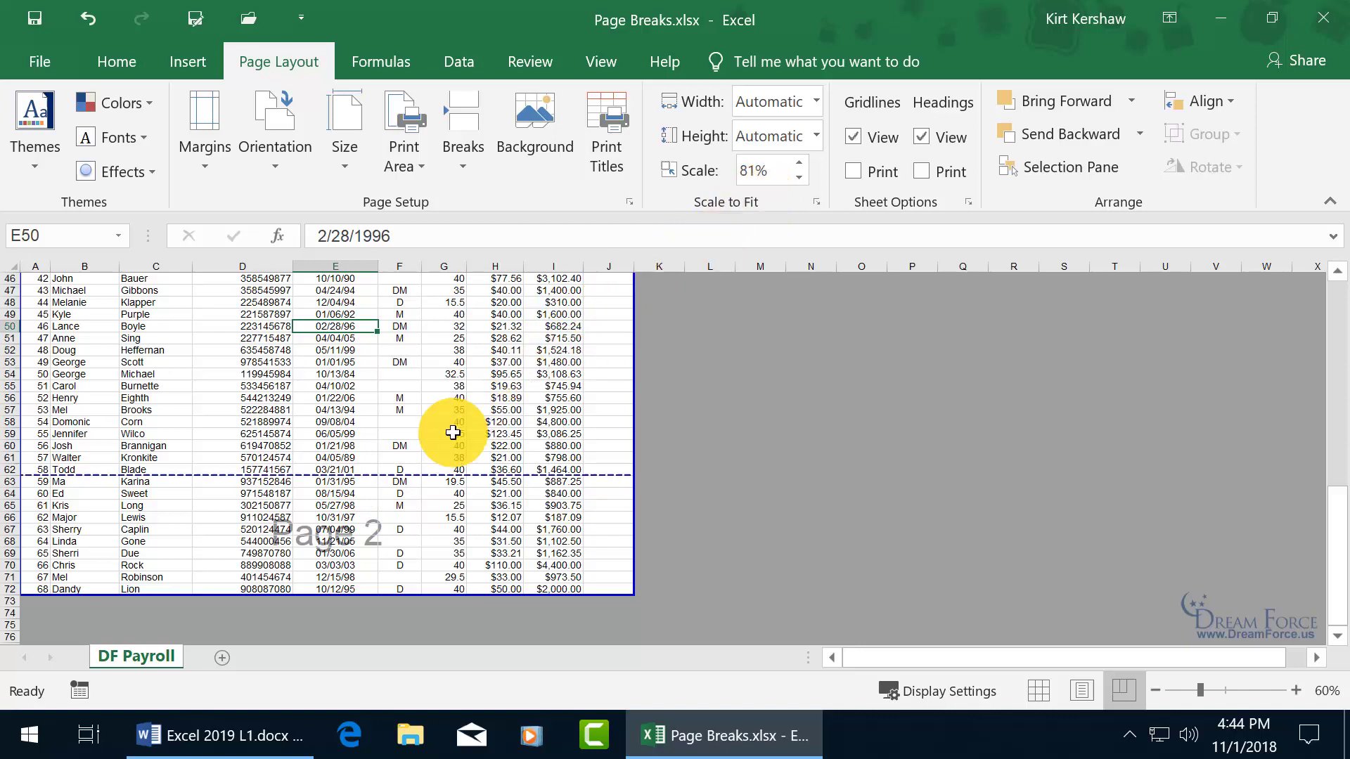
click(337, 481)
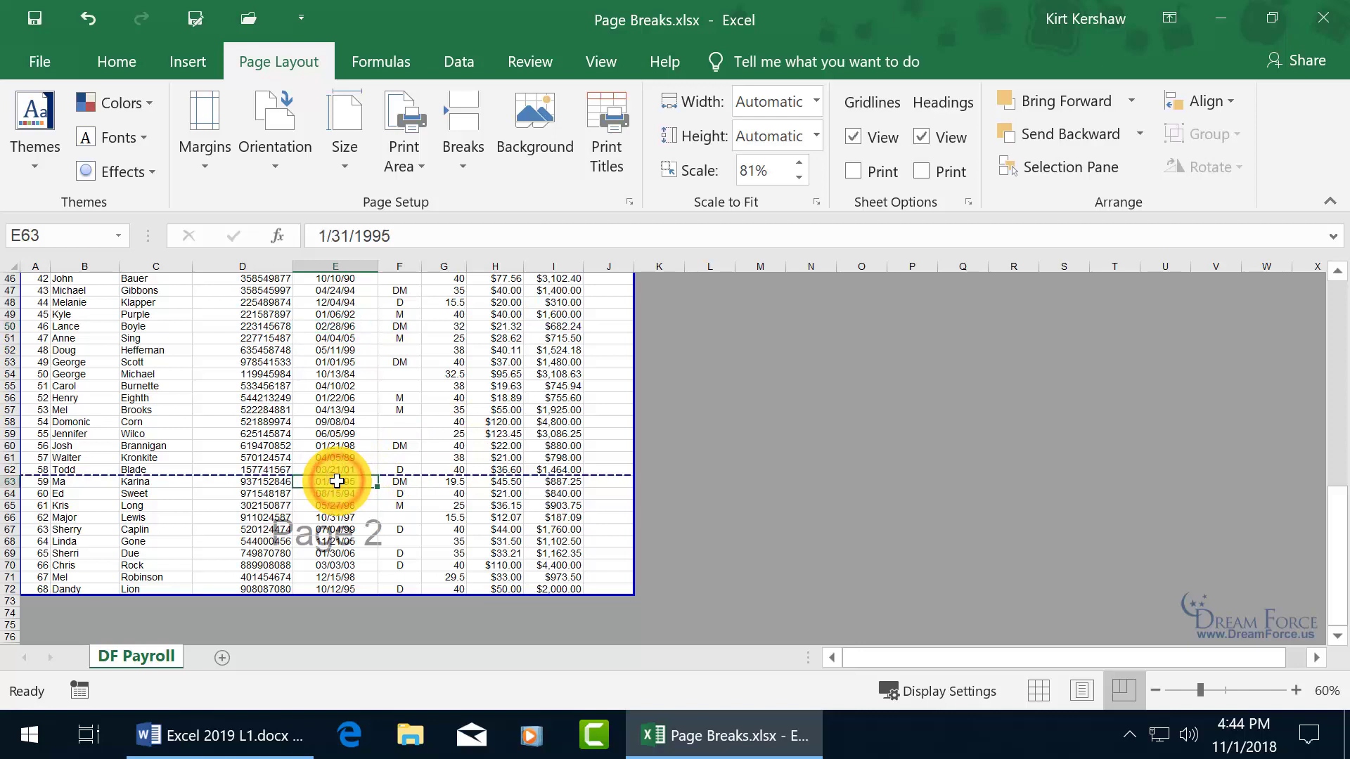
click(463, 167)
click(483, 236)
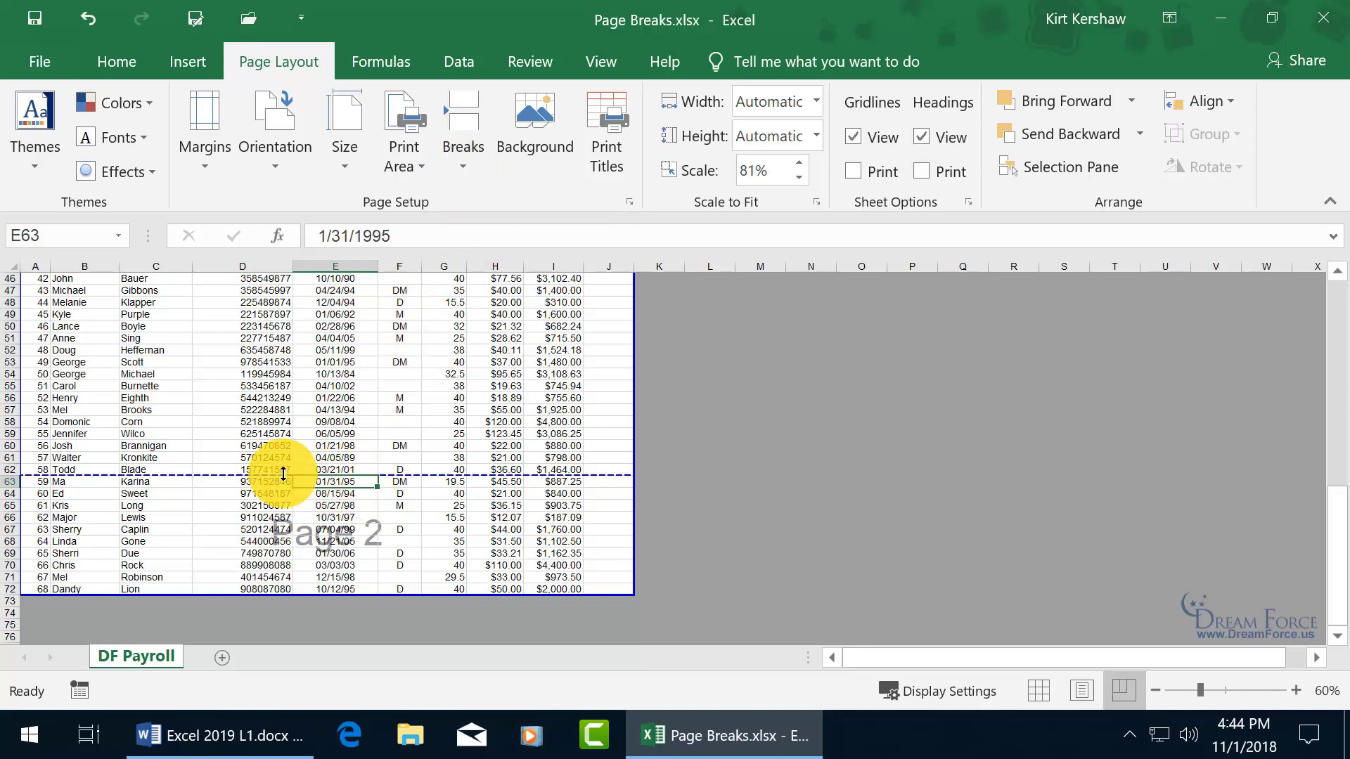
drag(266, 595, 266, 596)
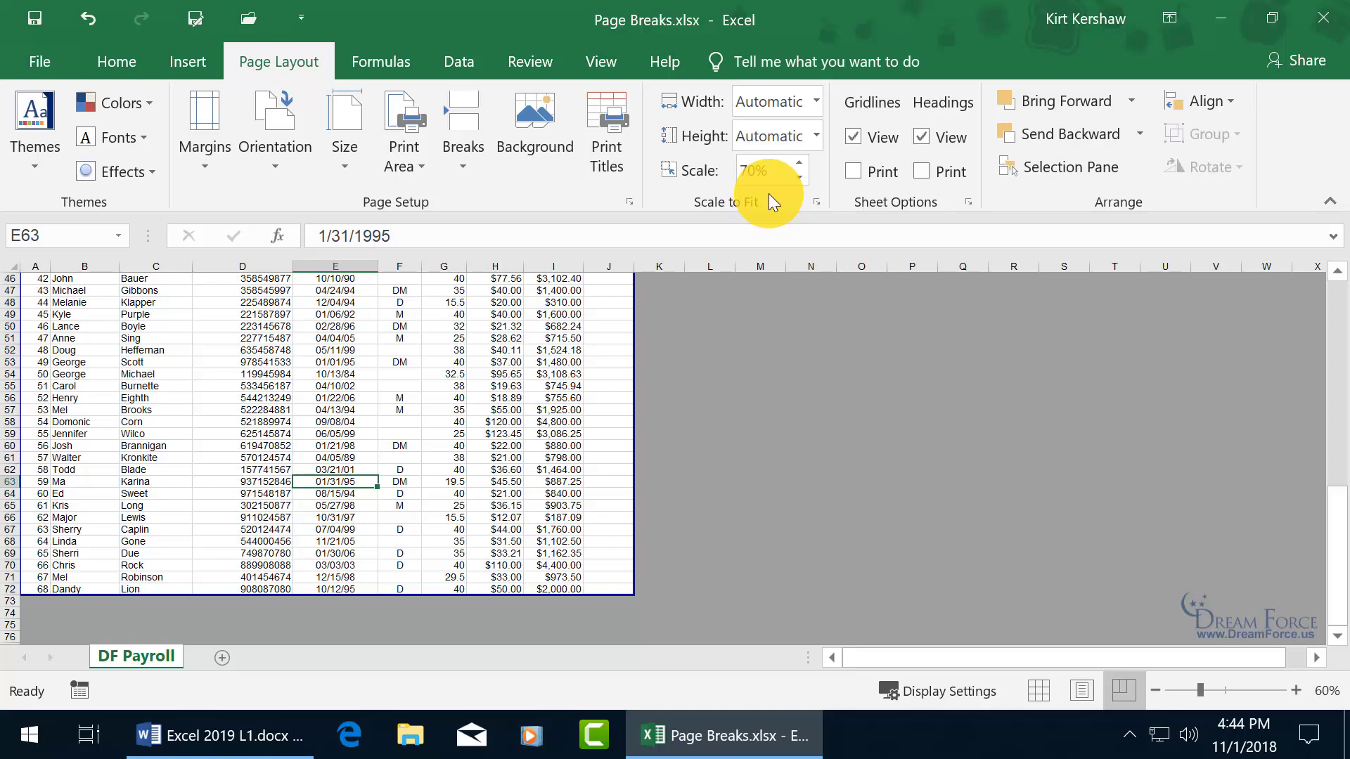
Open the print preview of DF Payroll and look through its pages with the new breaks
click(29, 58)
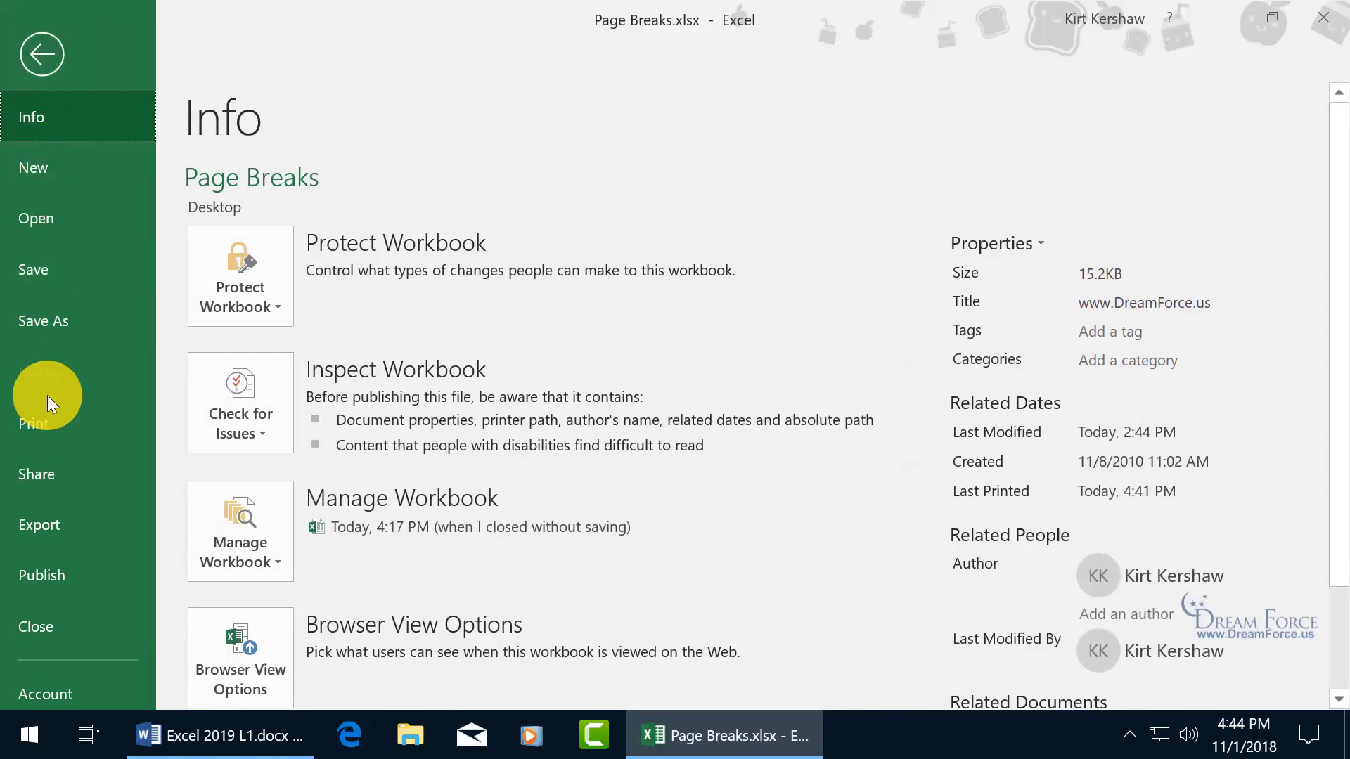
click(42, 419)
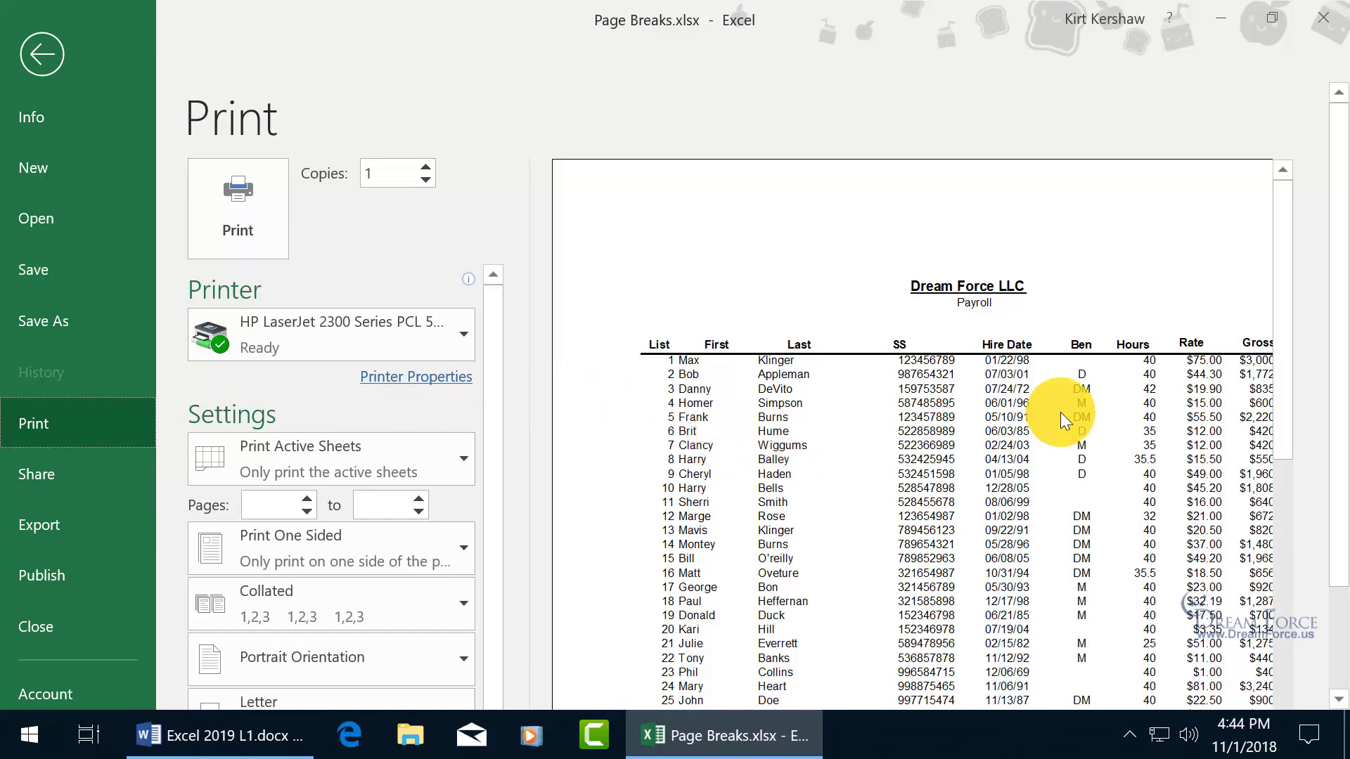
drag(1338, 429, 1339, 560)
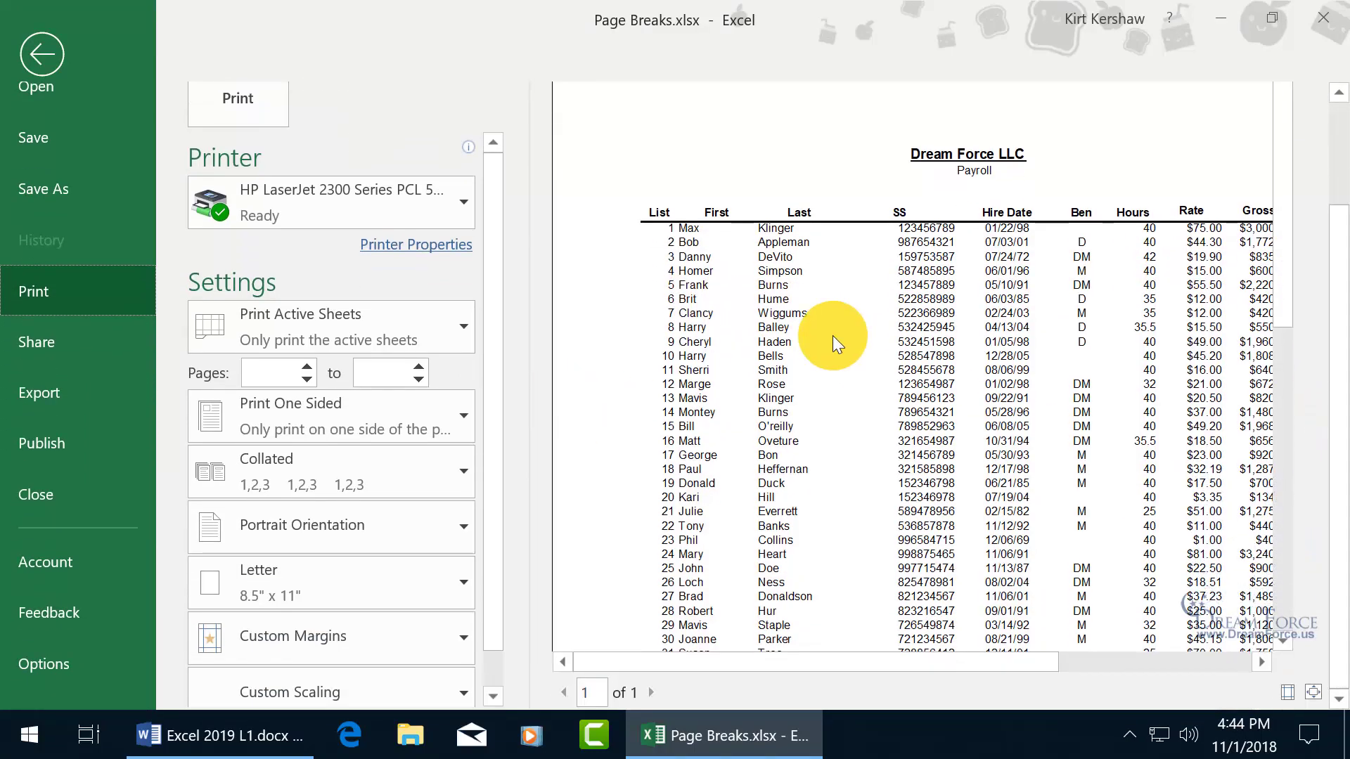
click(1315, 693)
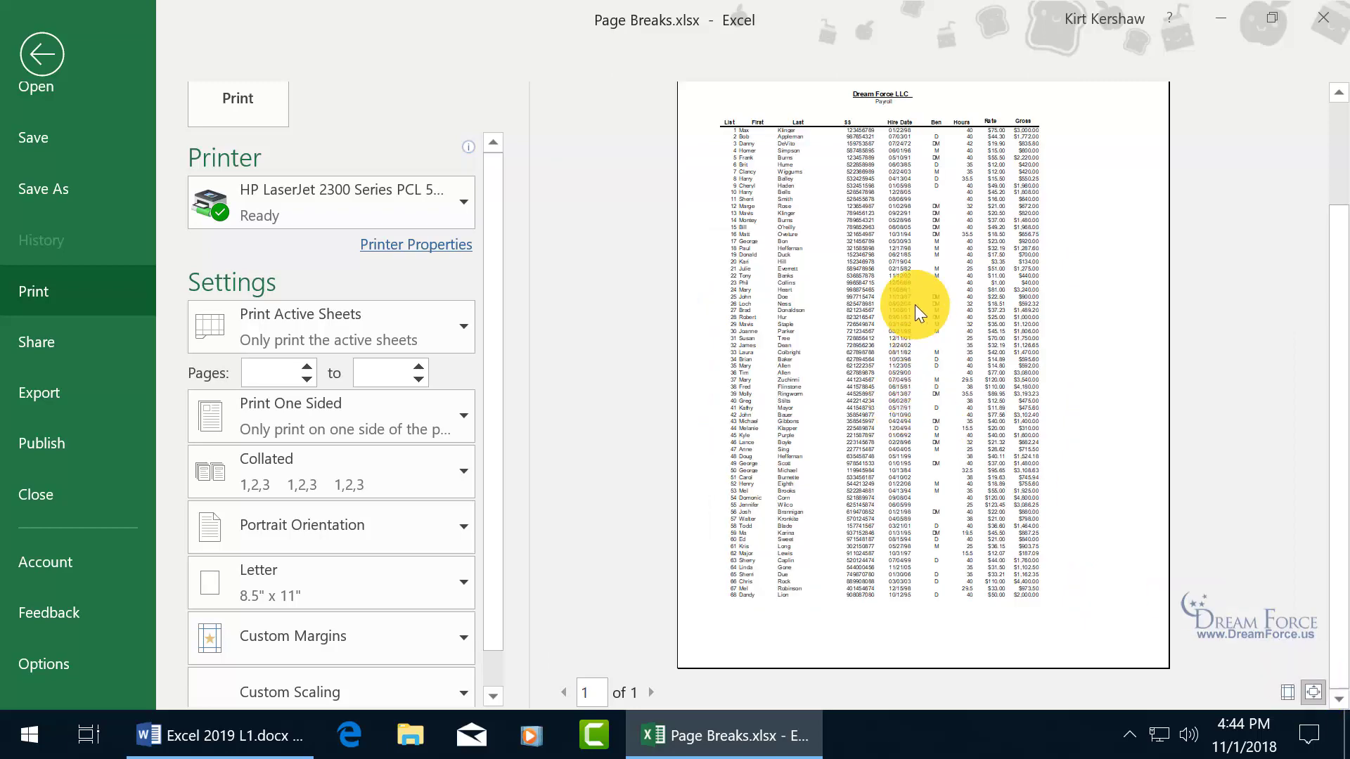
click(1315, 694)
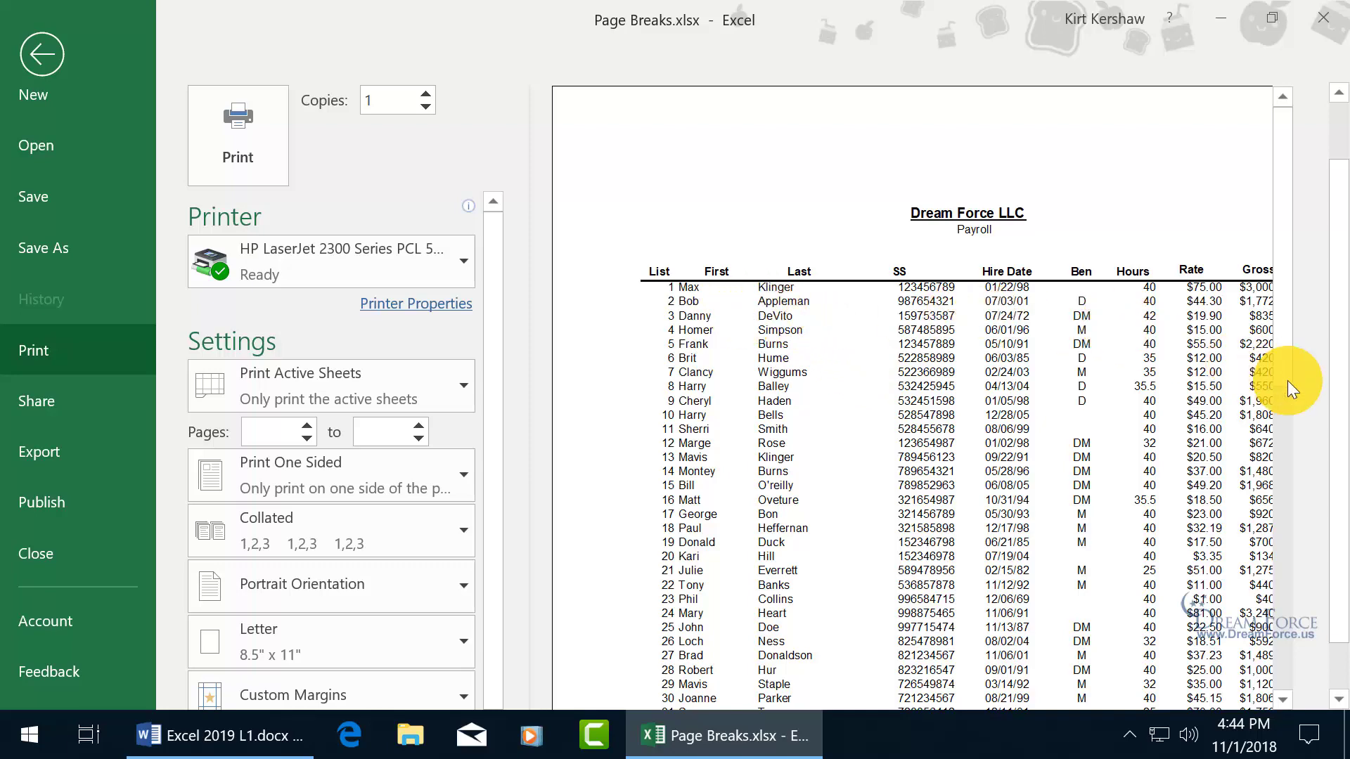
scroll(1335, 422, down, 1)
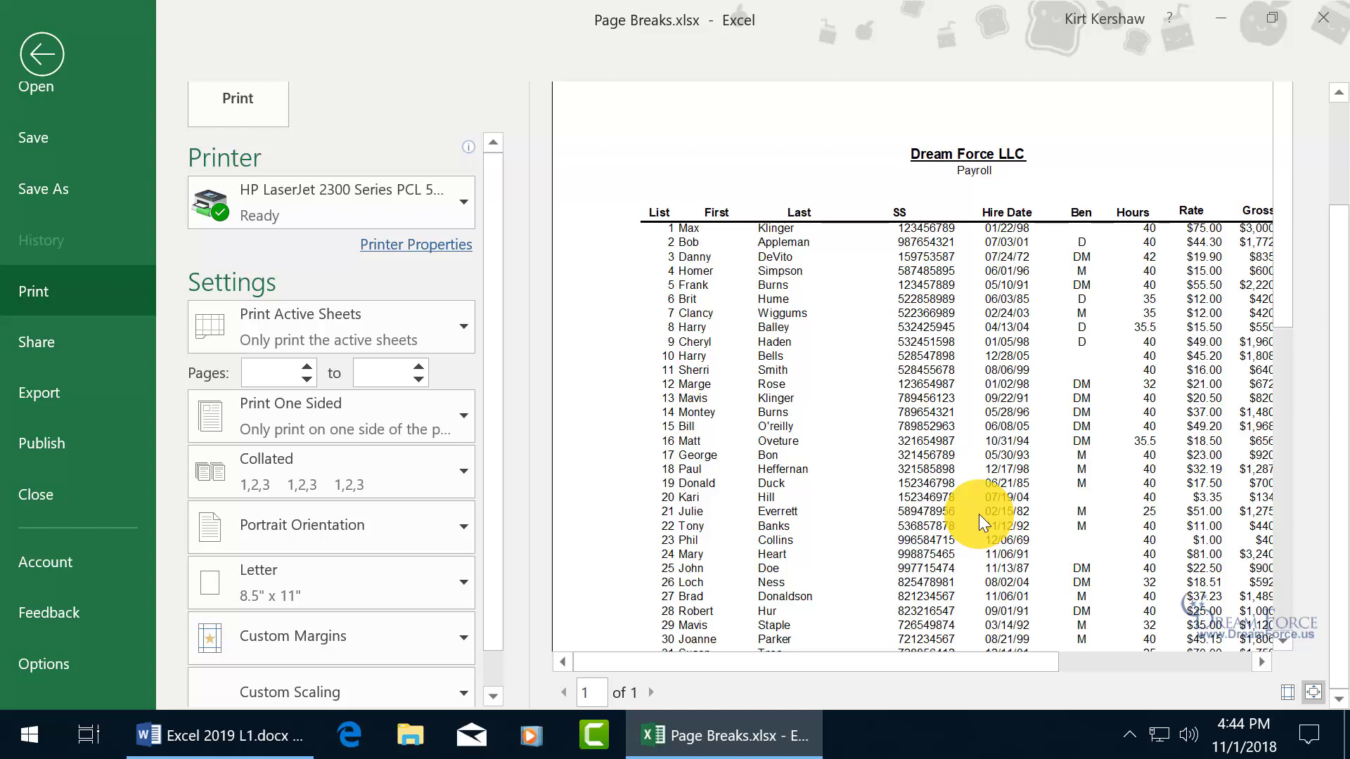
scroll(493, 457, down, 1)
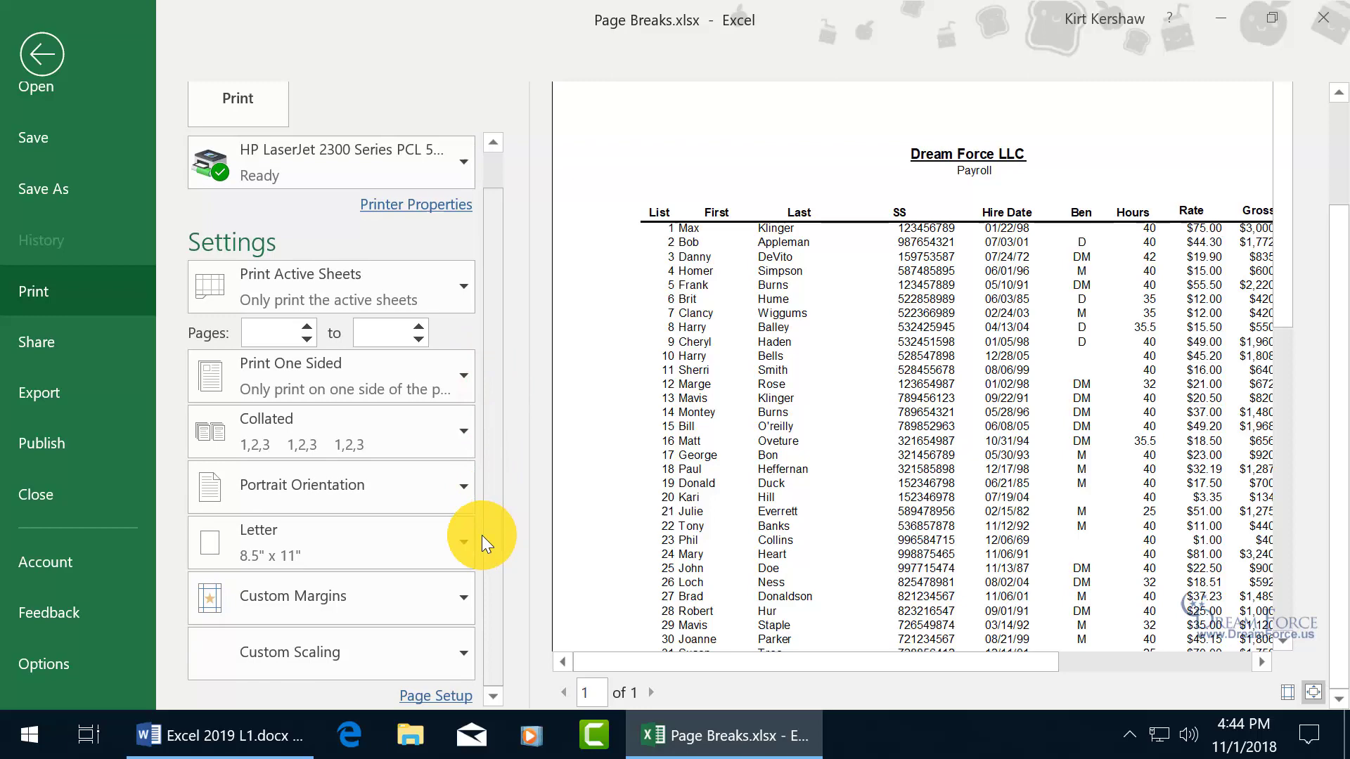
Set print scaling back to 100% in Page Setup so the preview shows 4 pages
click(424, 653)
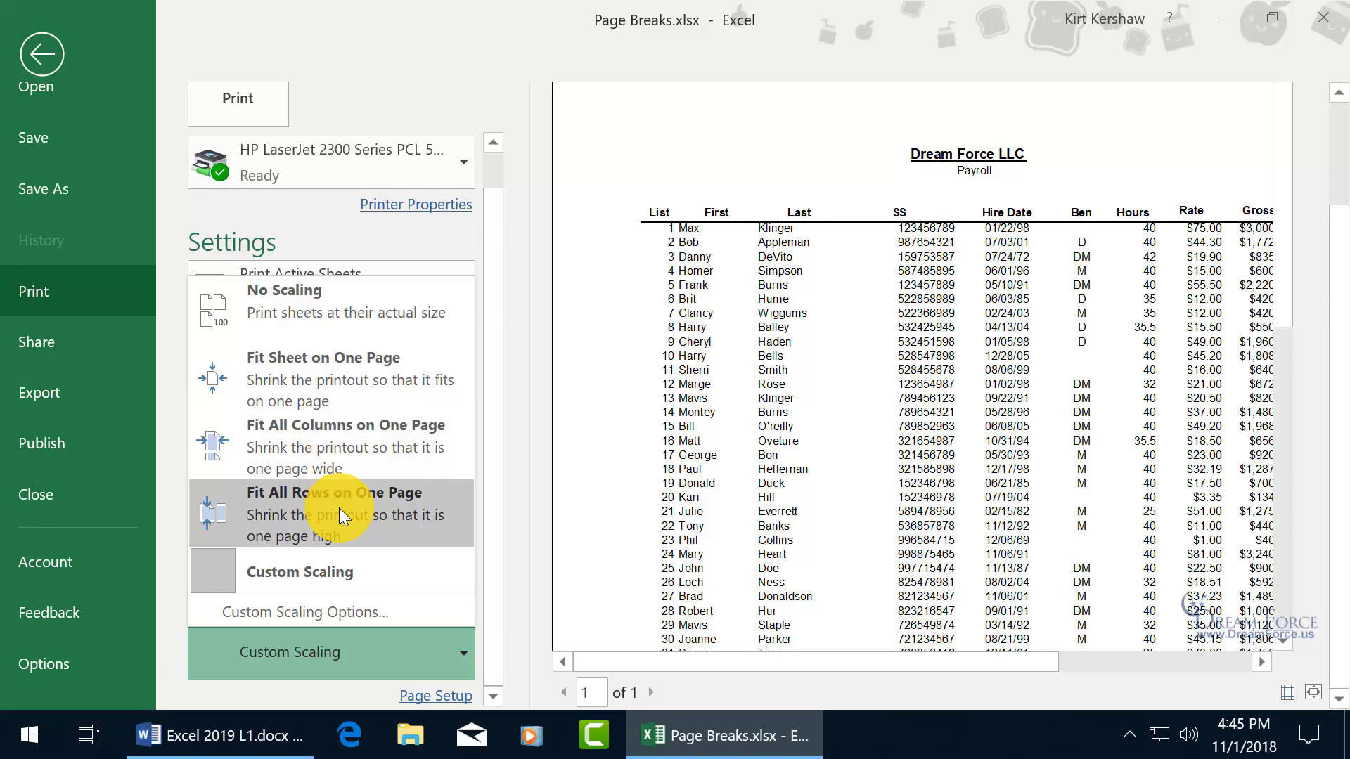
click(318, 609)
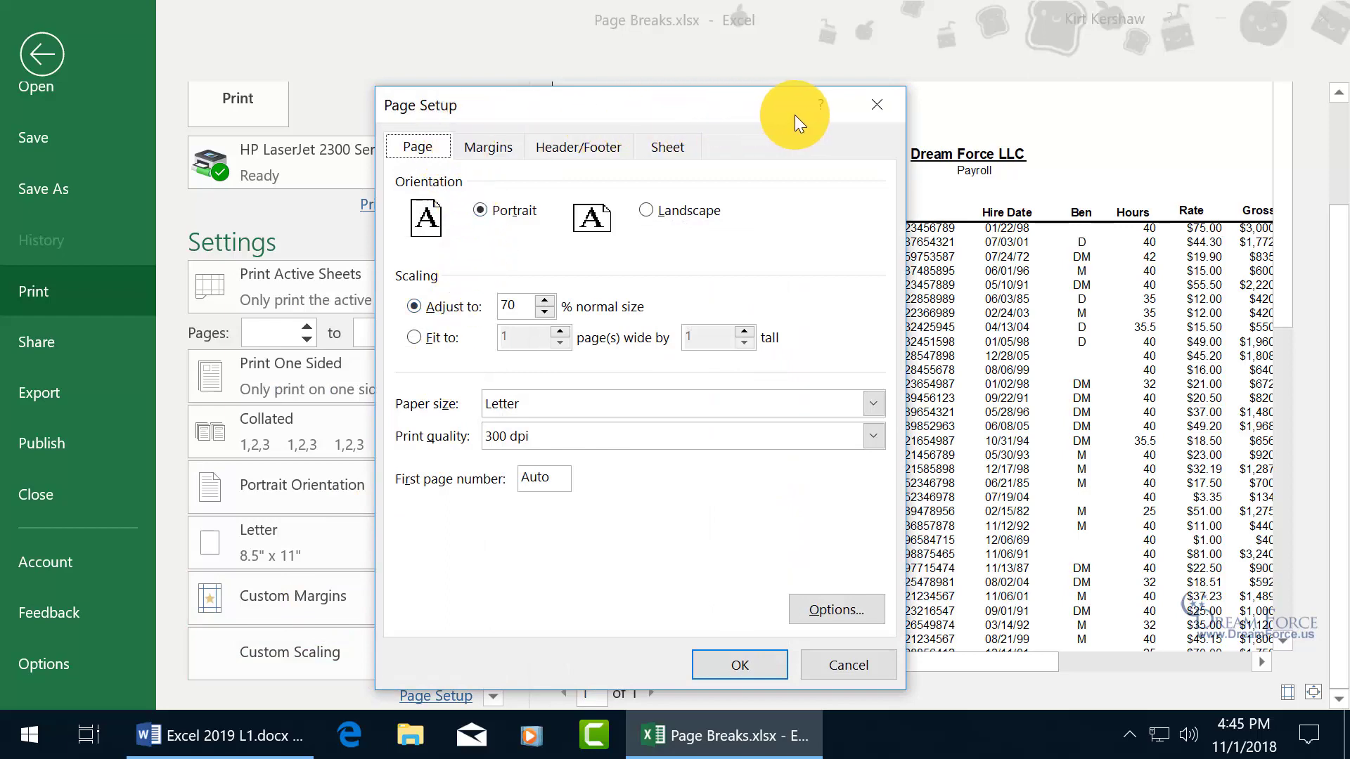
click(875, 106)
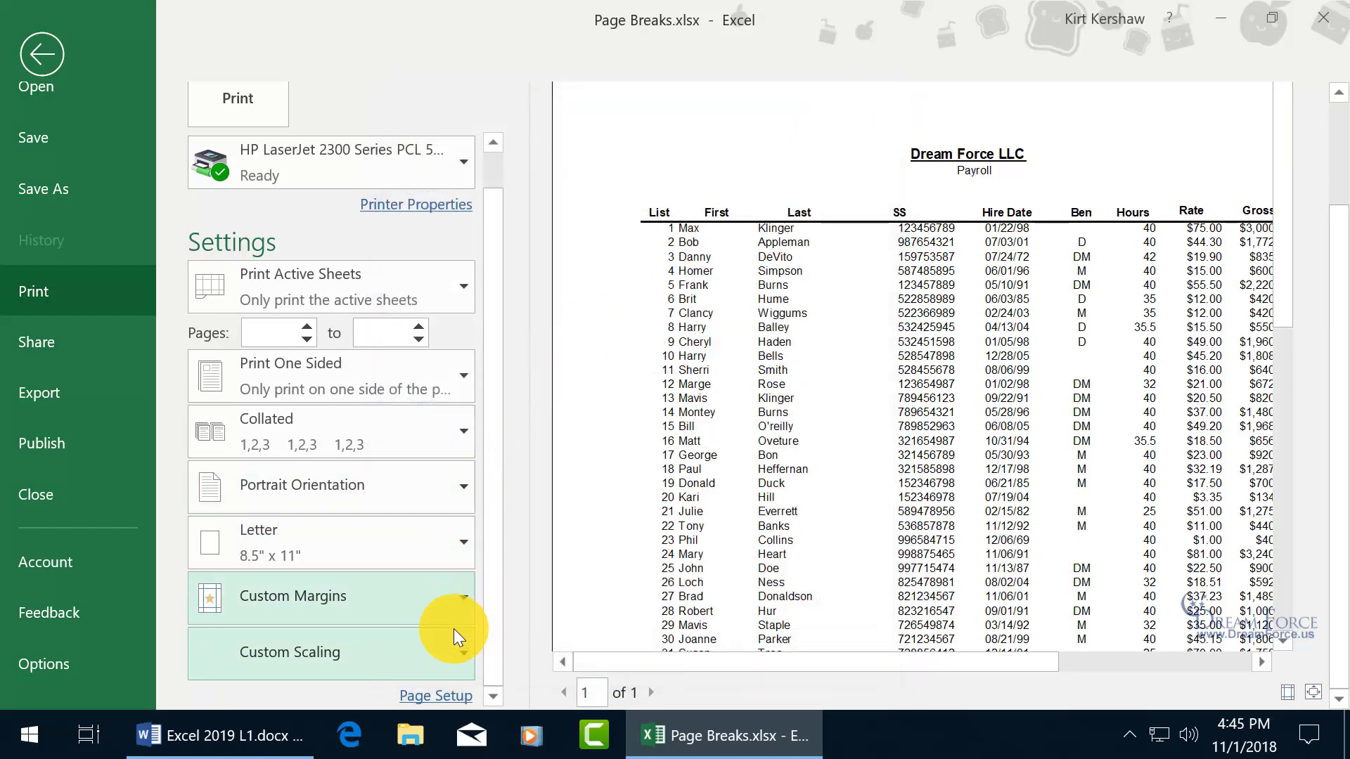
click(447, 698)
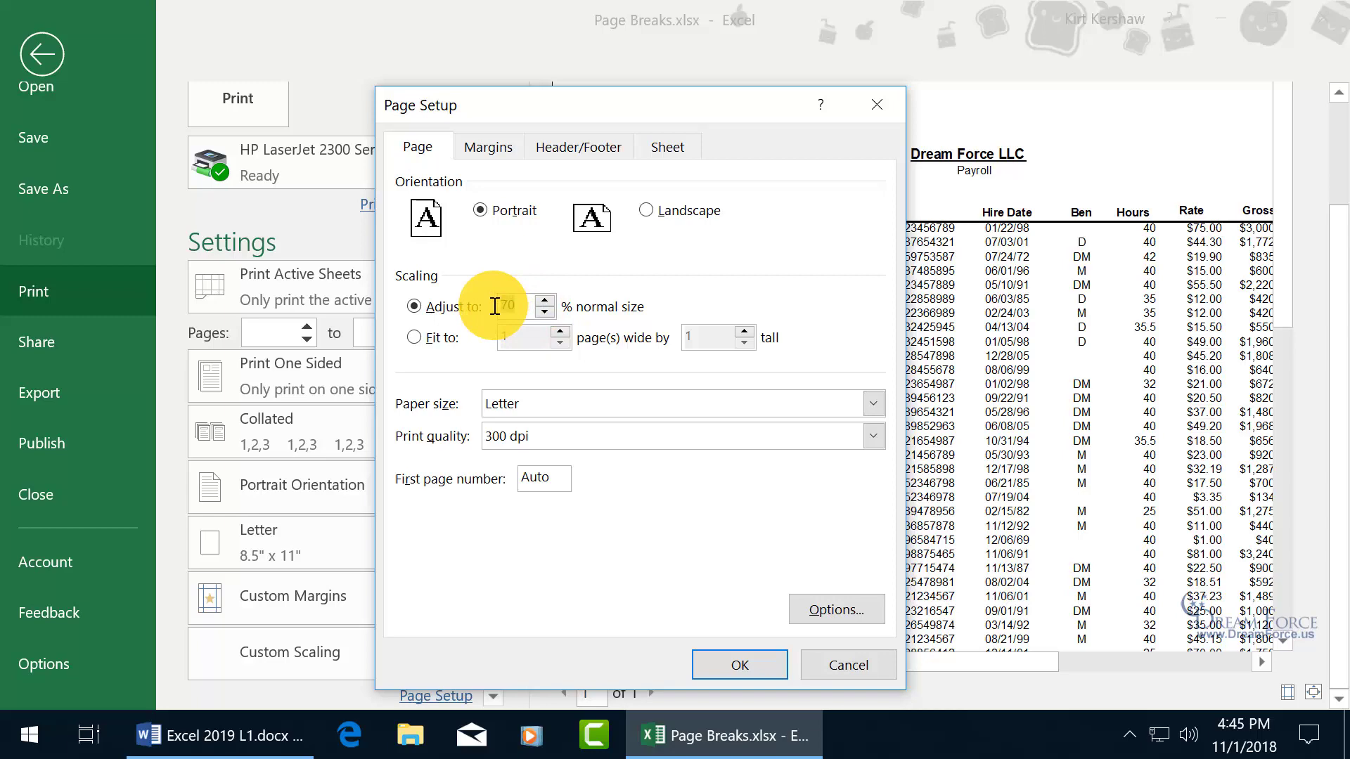
key(Return)
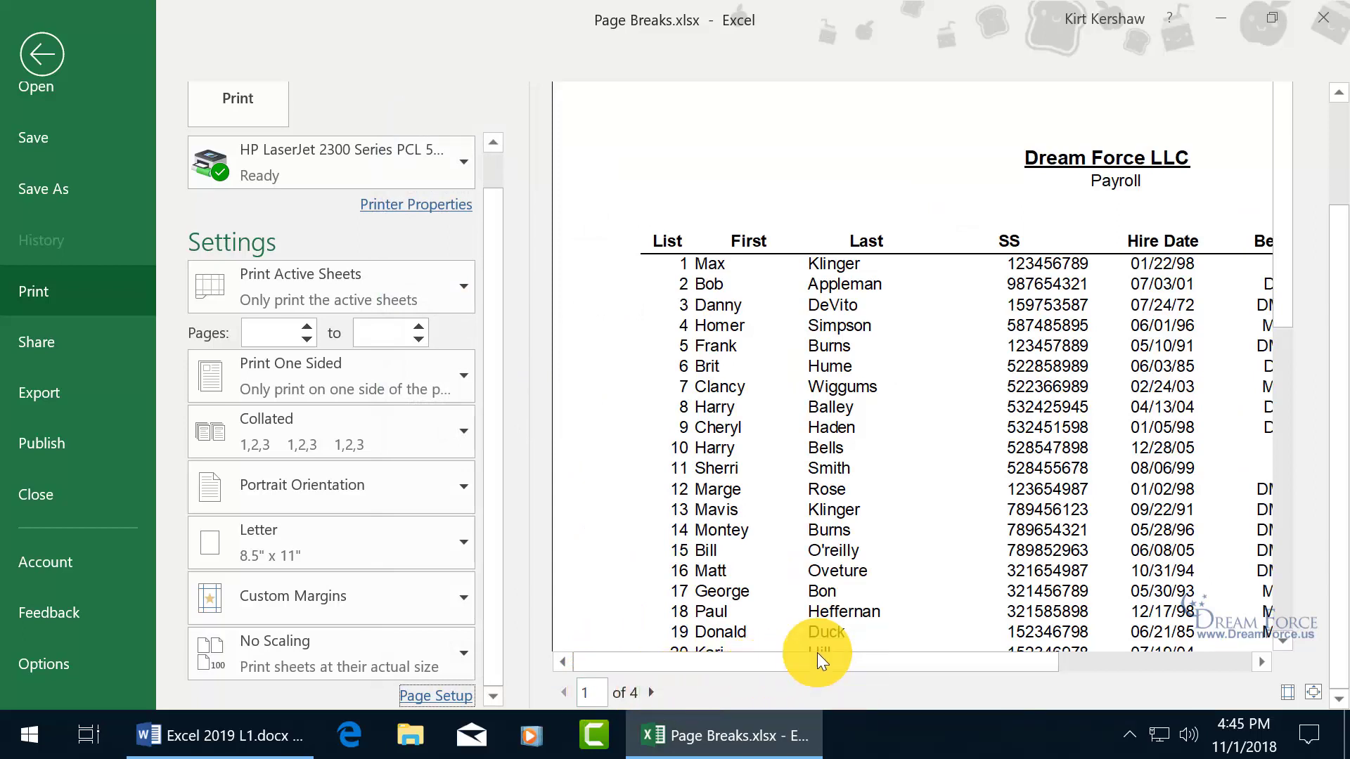
Return to the worksheet and set Landscape orientation, giving an automatic break after row 36
click(47, 45)
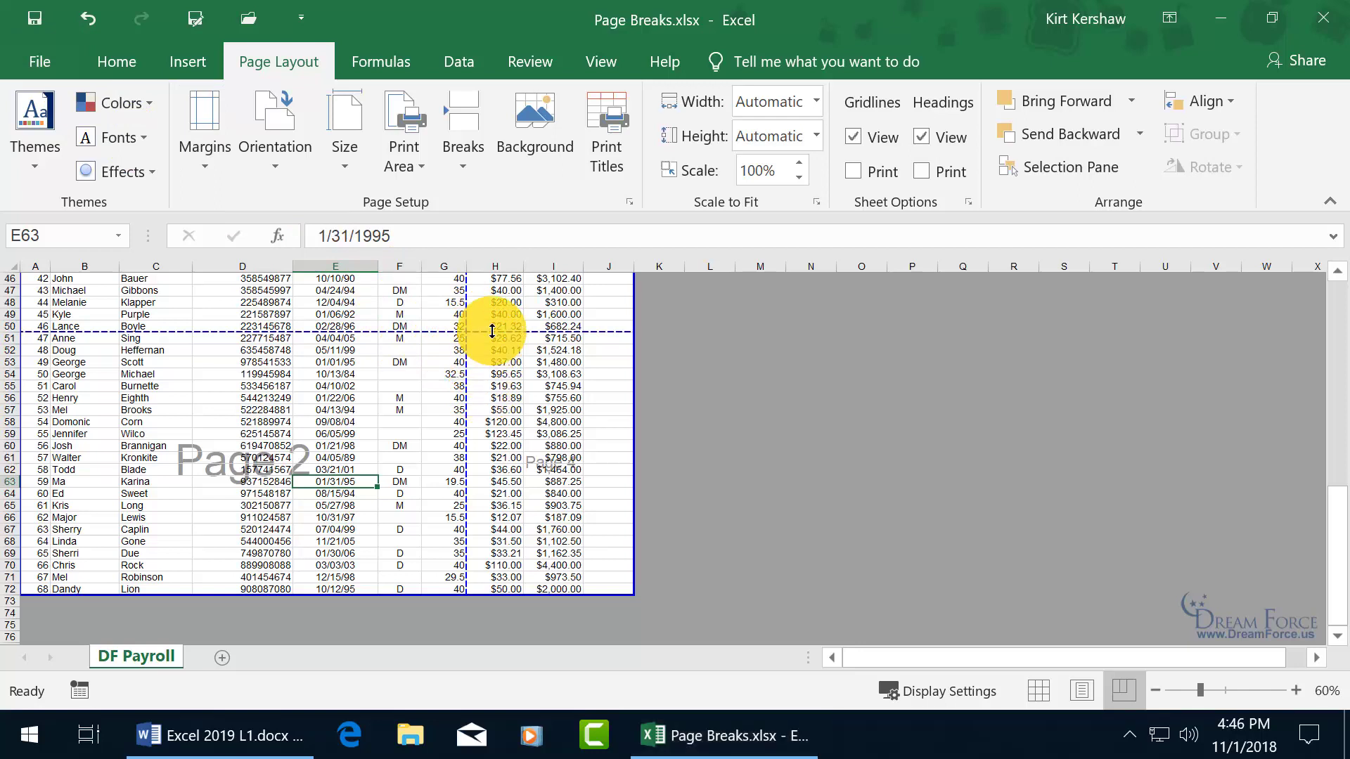
click(272, 158)
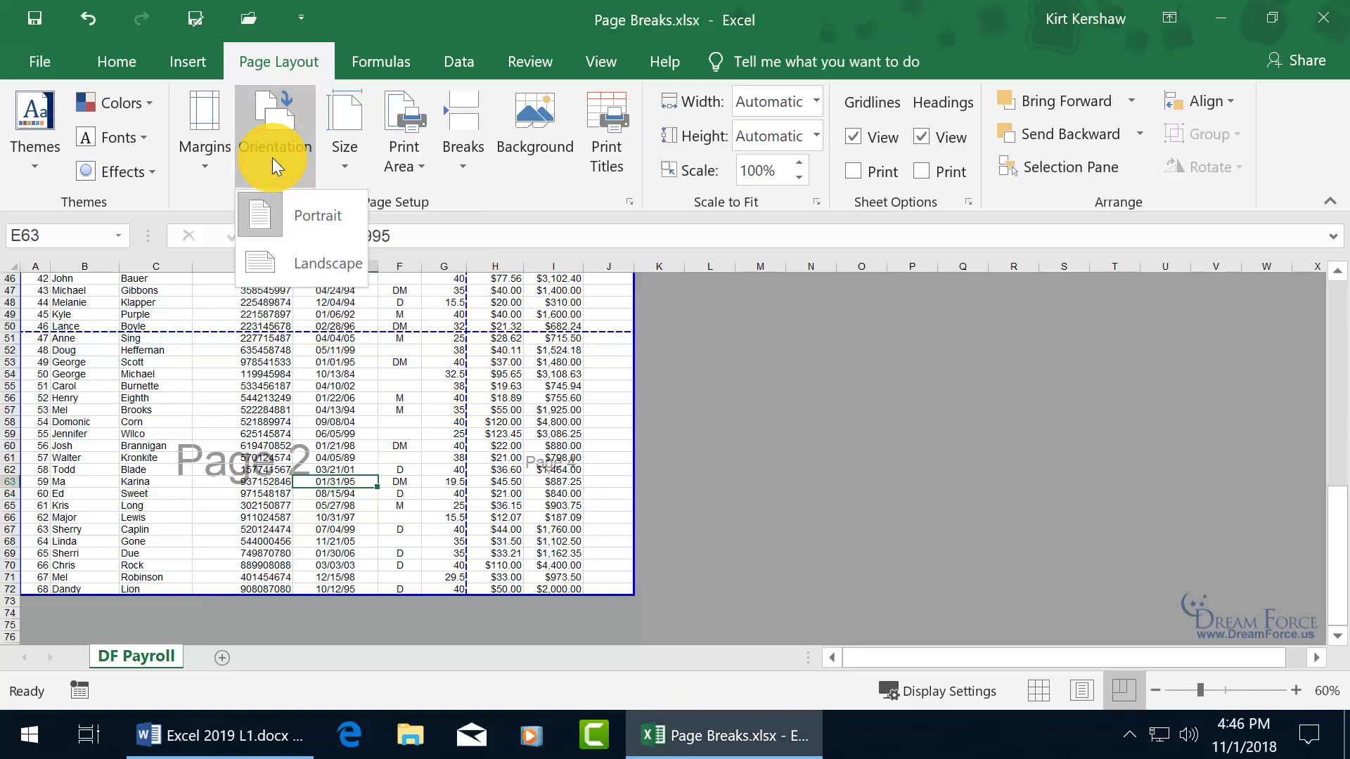
click(273, 262)
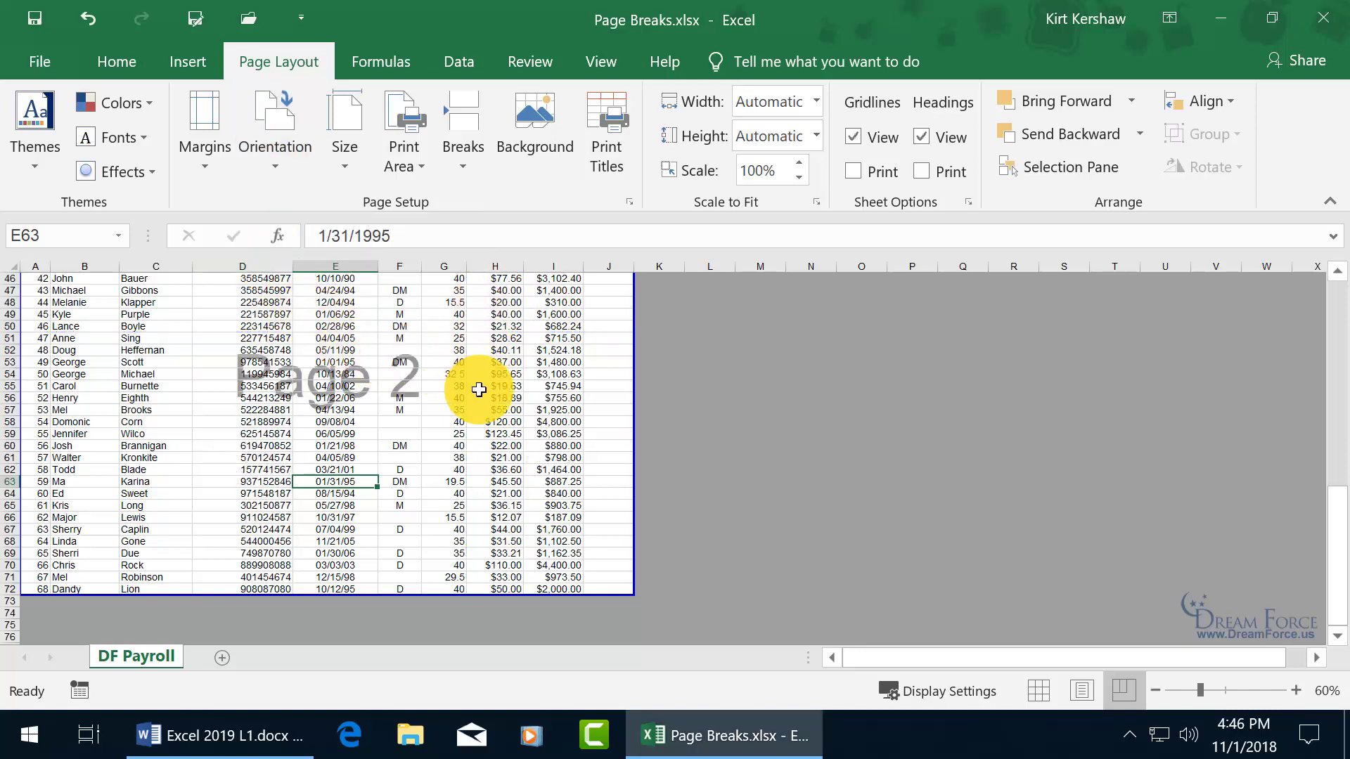
scroll(476, 390, up, 7)
scroll(478, 392, up, 4)
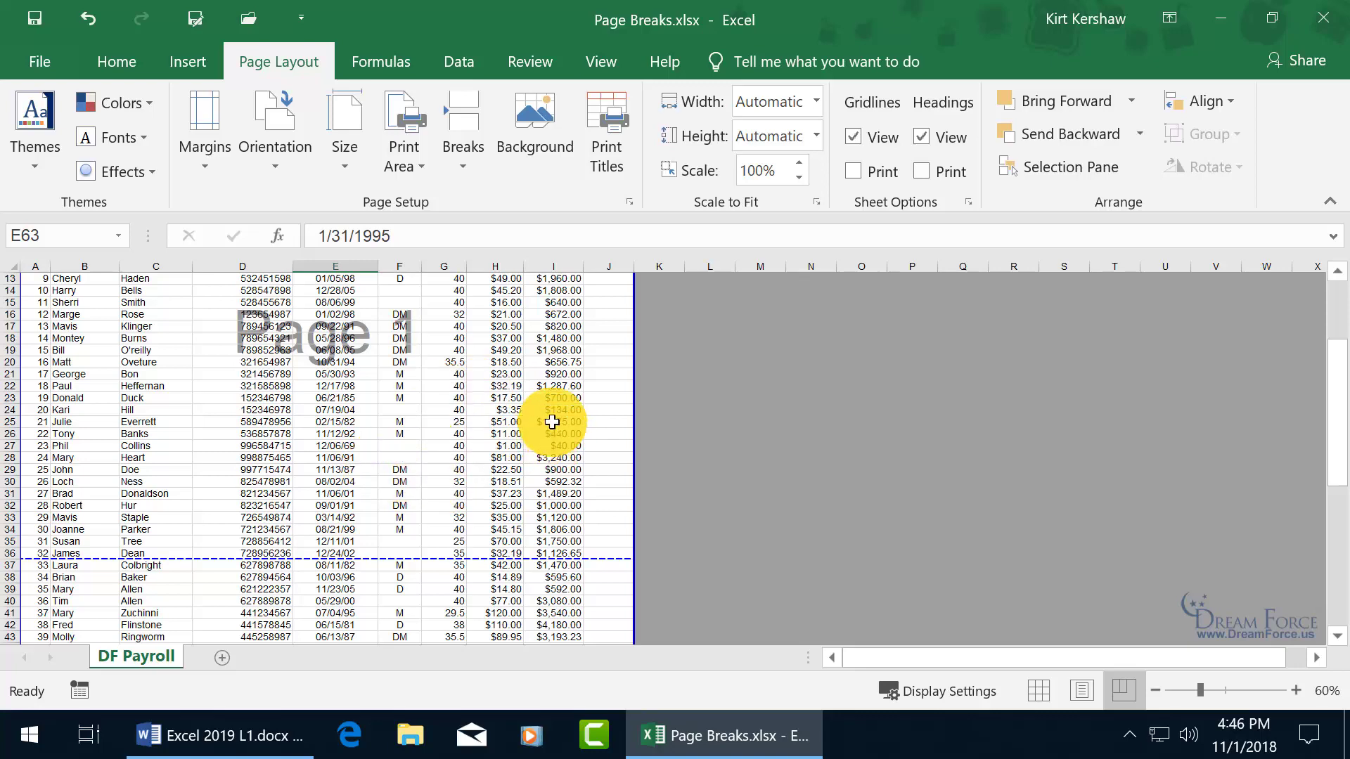
scroll(526, 415, up, 3)
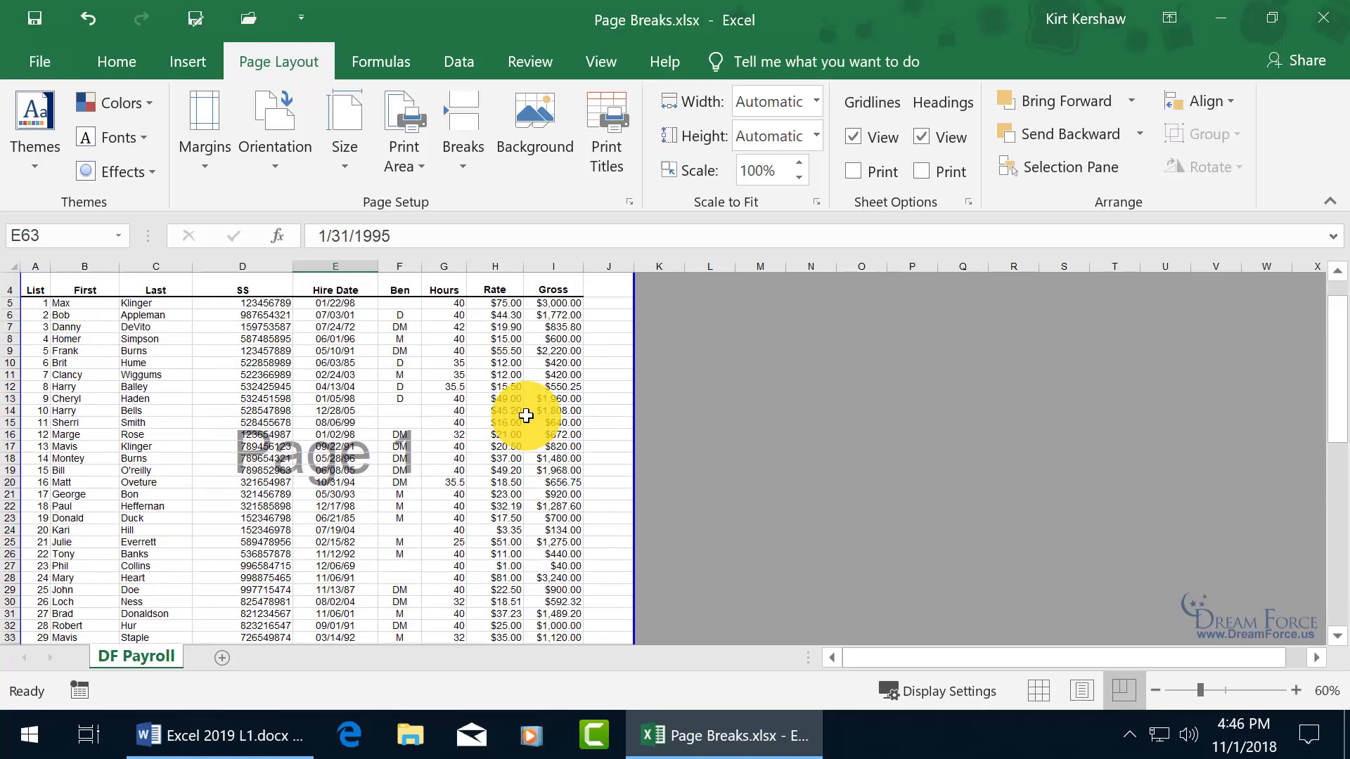
Move the page break from below row 36 to below row 24, then select cell D43
scroll(526, 415, down, 5)
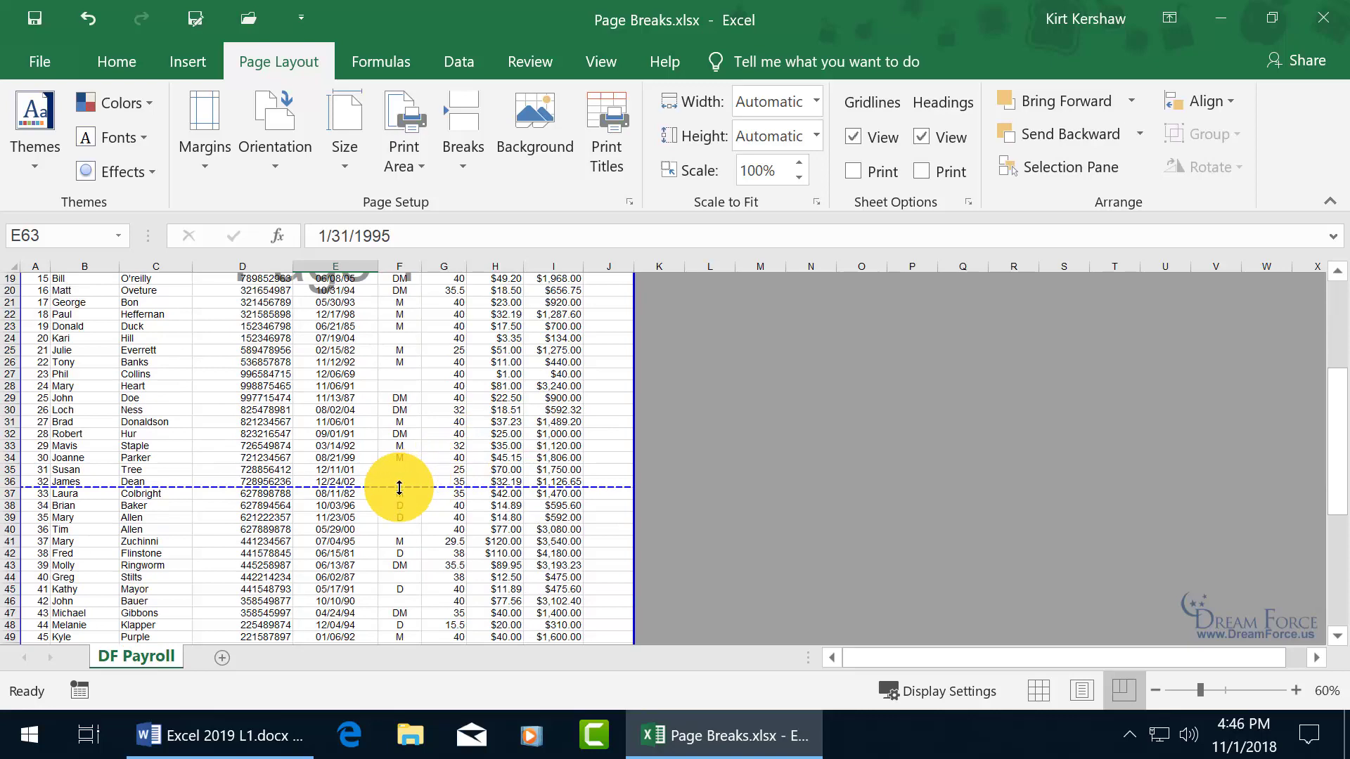
drag(399, 488, 394, 345)
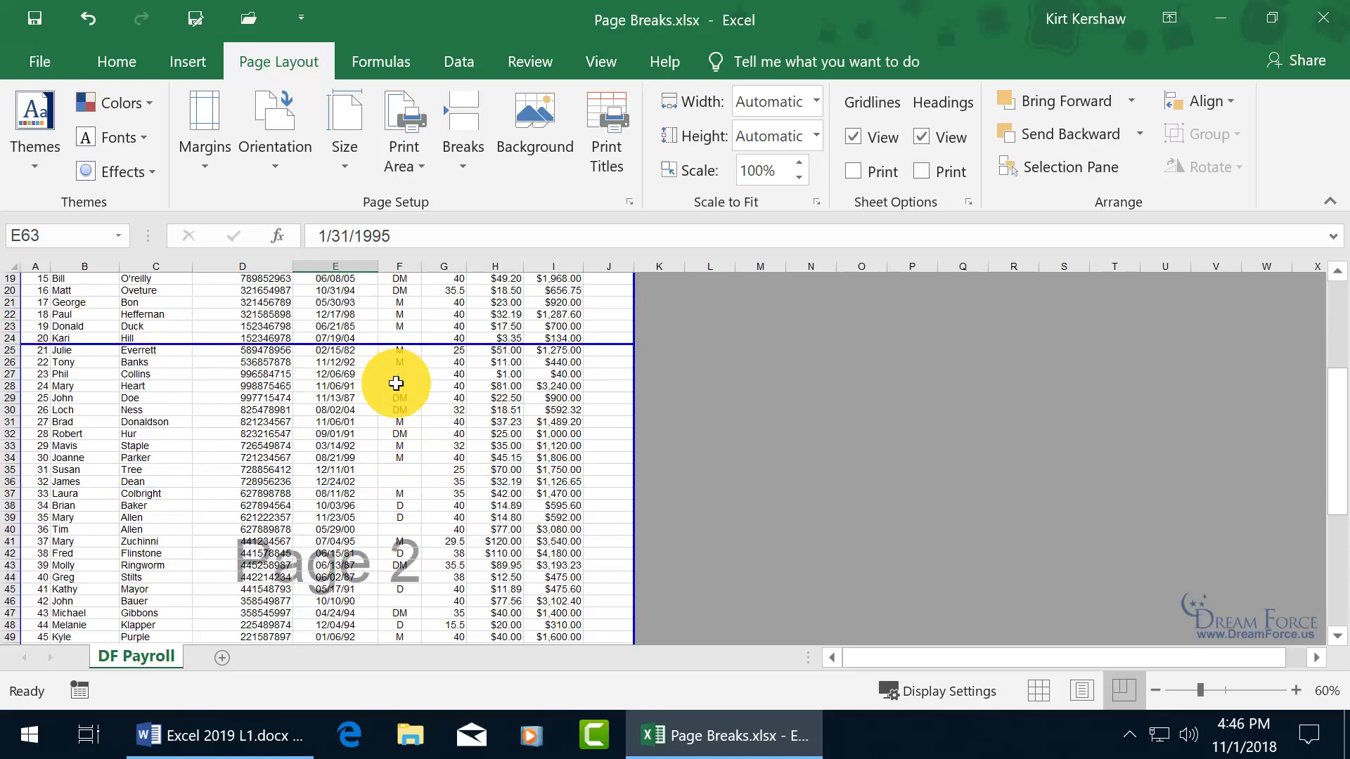
scroll(404, 431, down, 4)
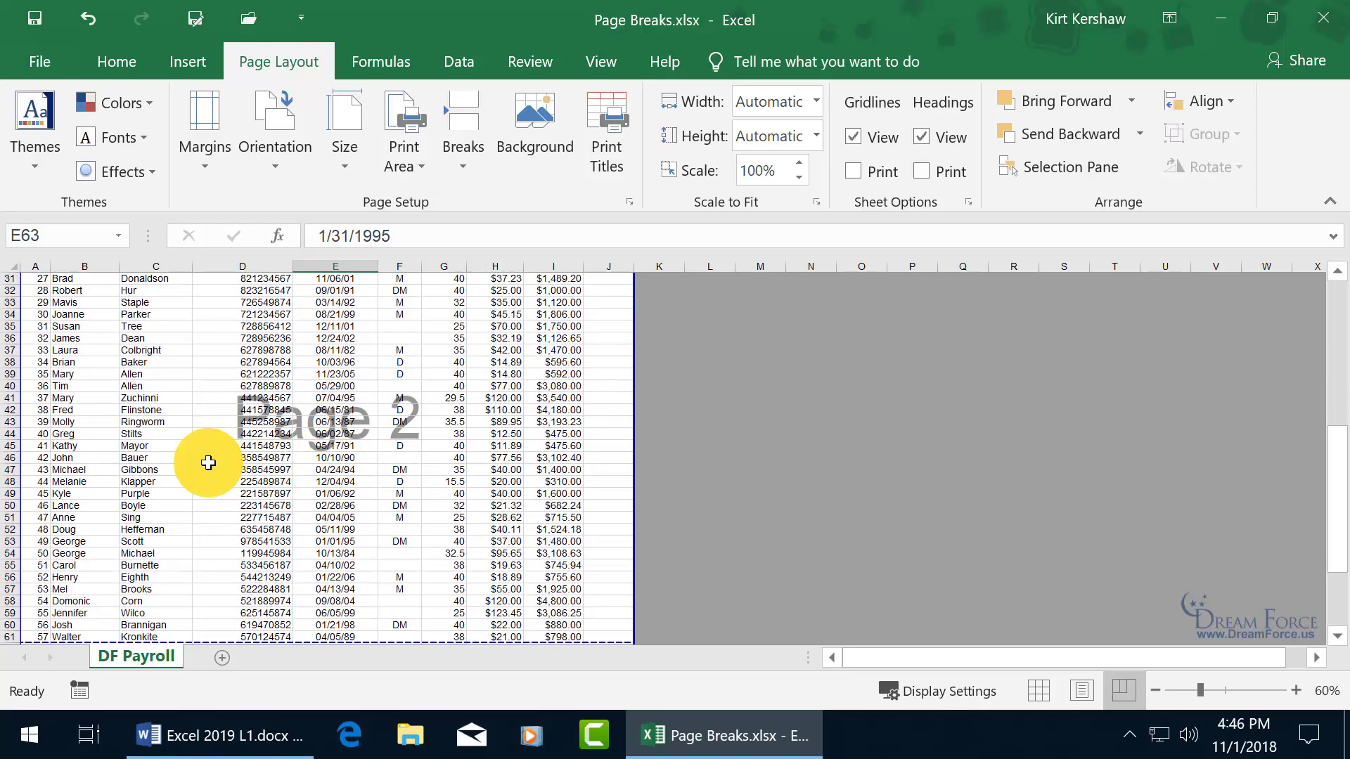
click(281, 422)
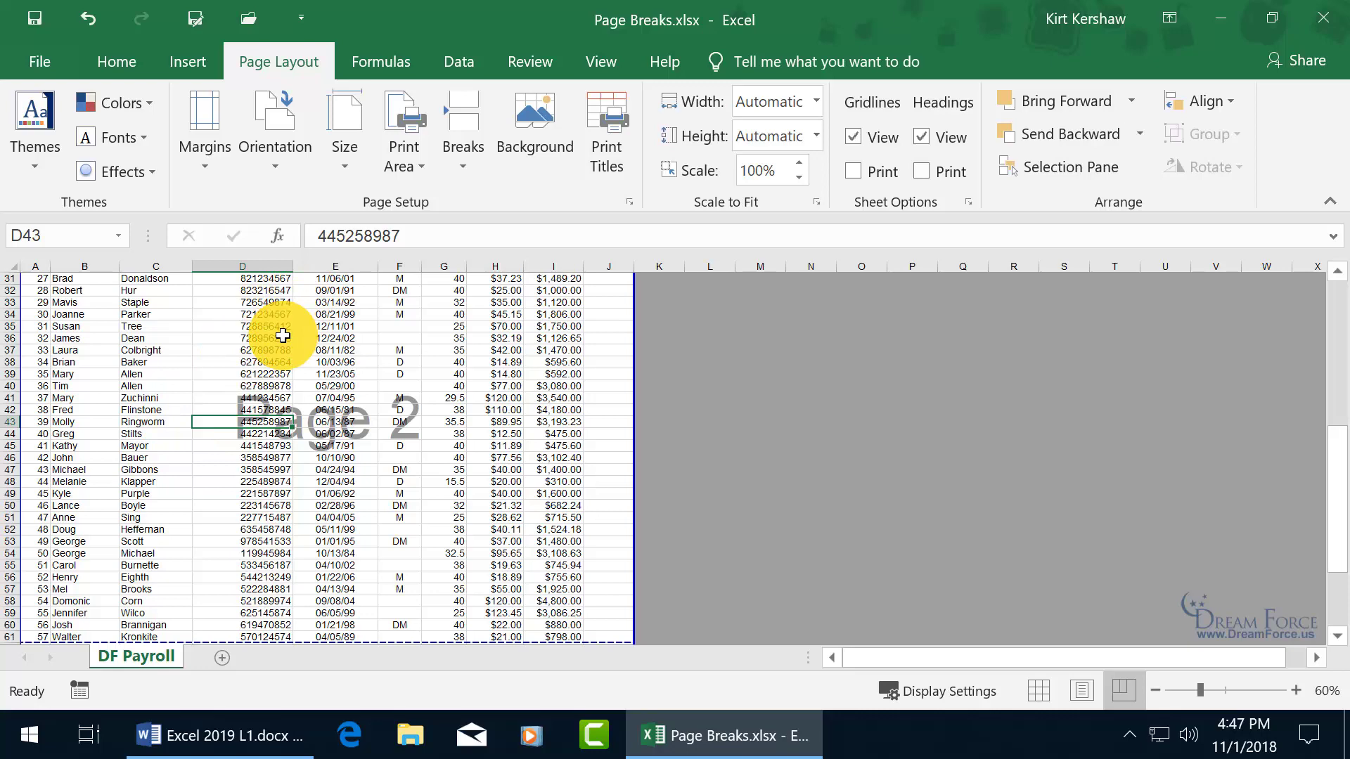
click(462, 151)
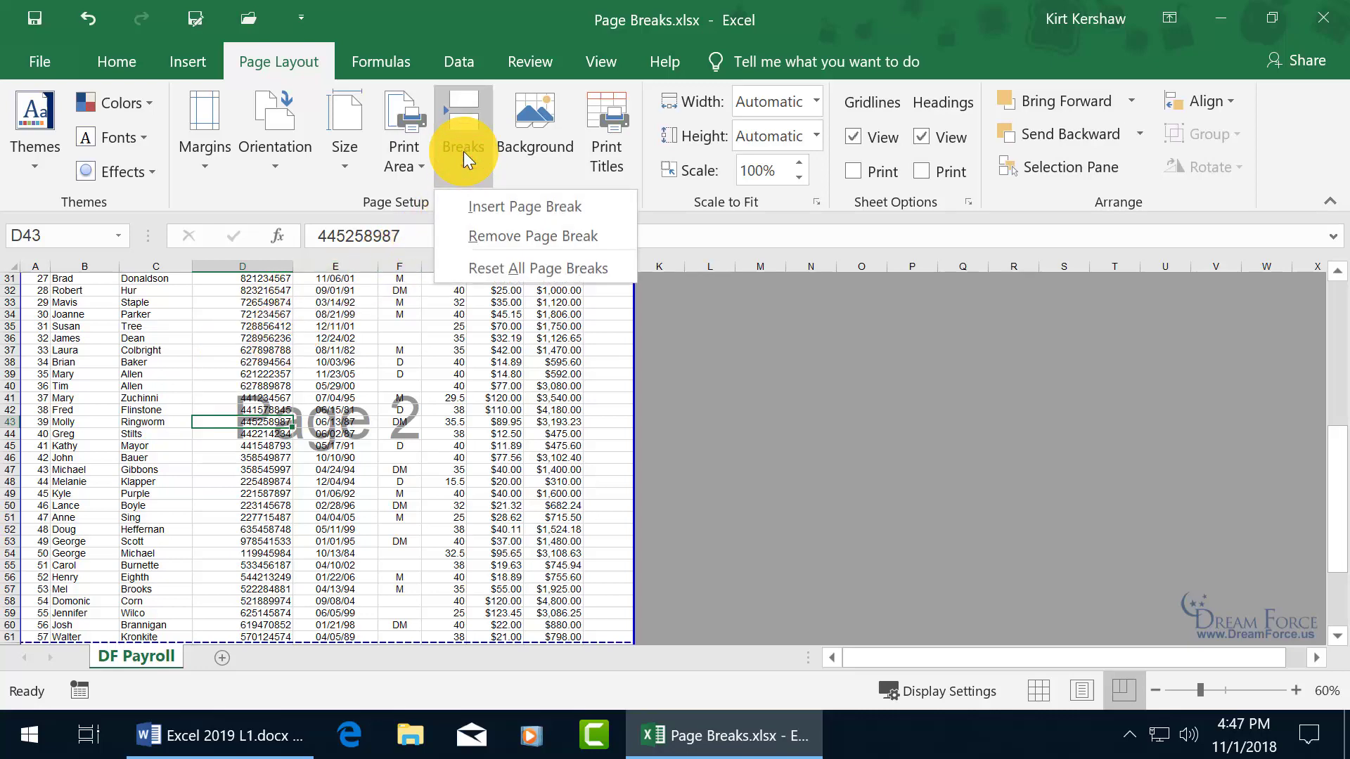
click(479, 205)
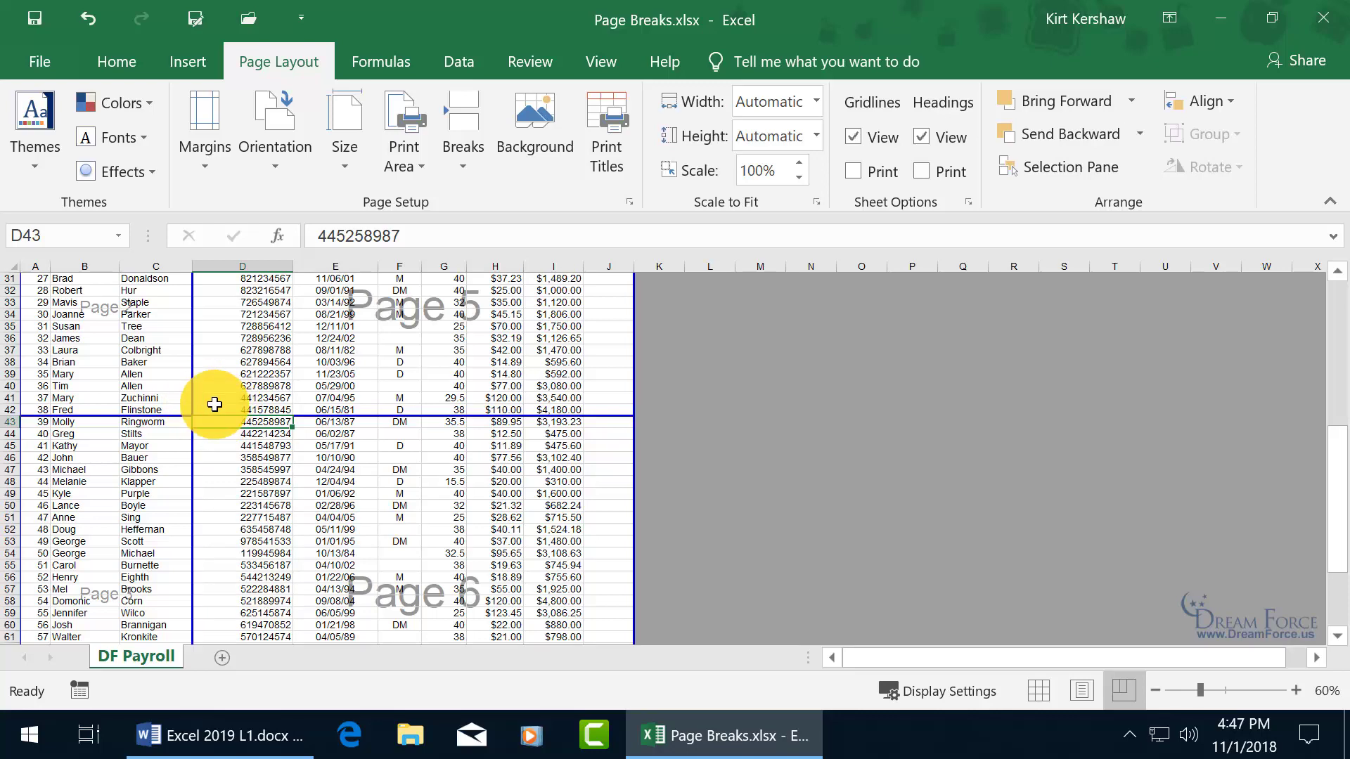
drag(190, 392, 622, 413)
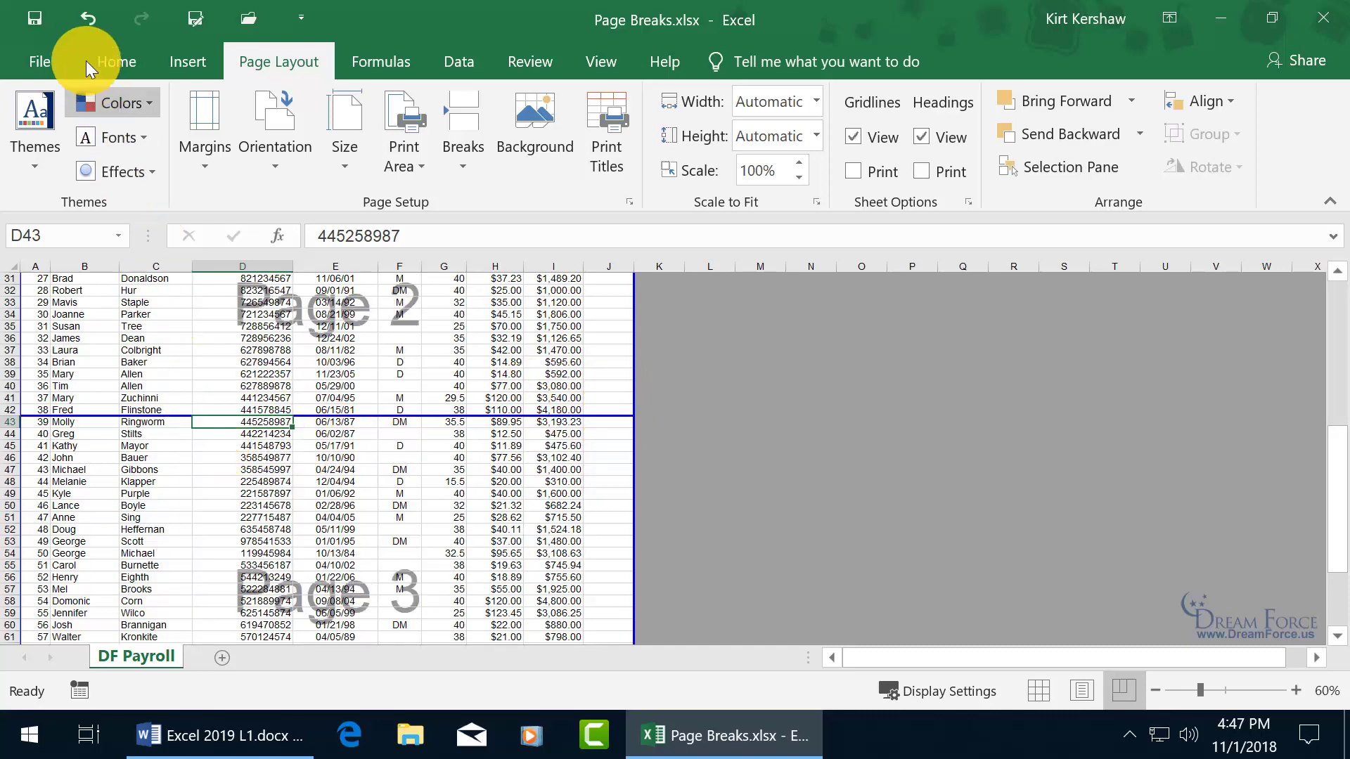
click(91, 12)
click(91, 13)
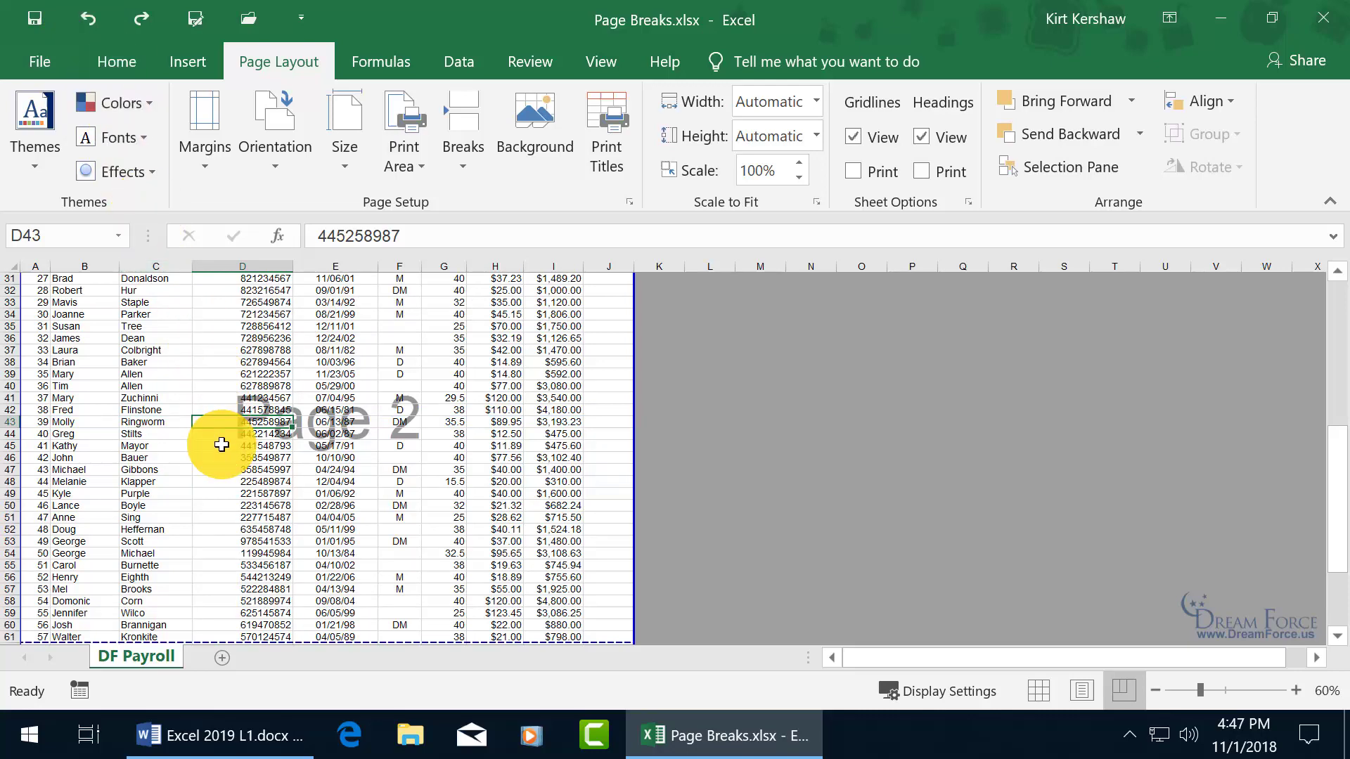
click(40, 423)
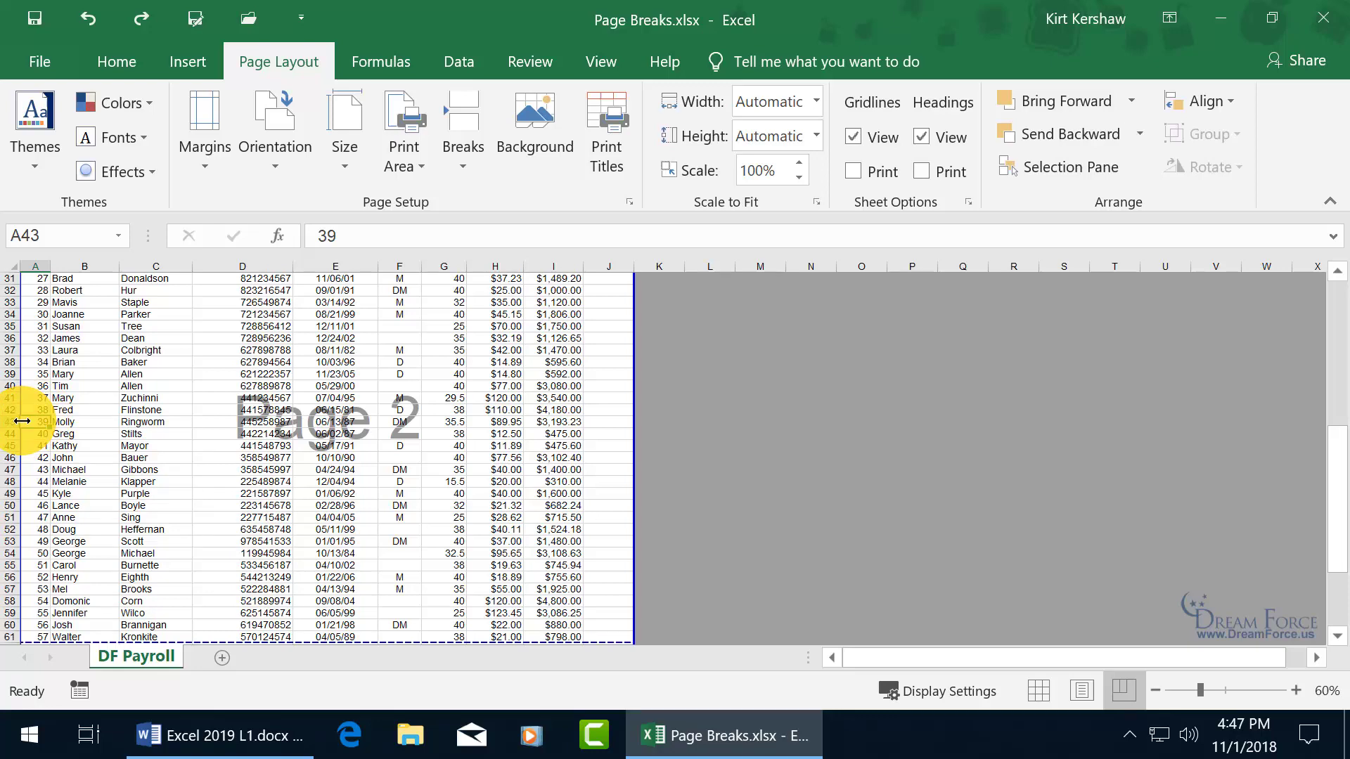
Insert a horizontal page break above row 43 so page 3 starts there, then select A1
click(466, 161)
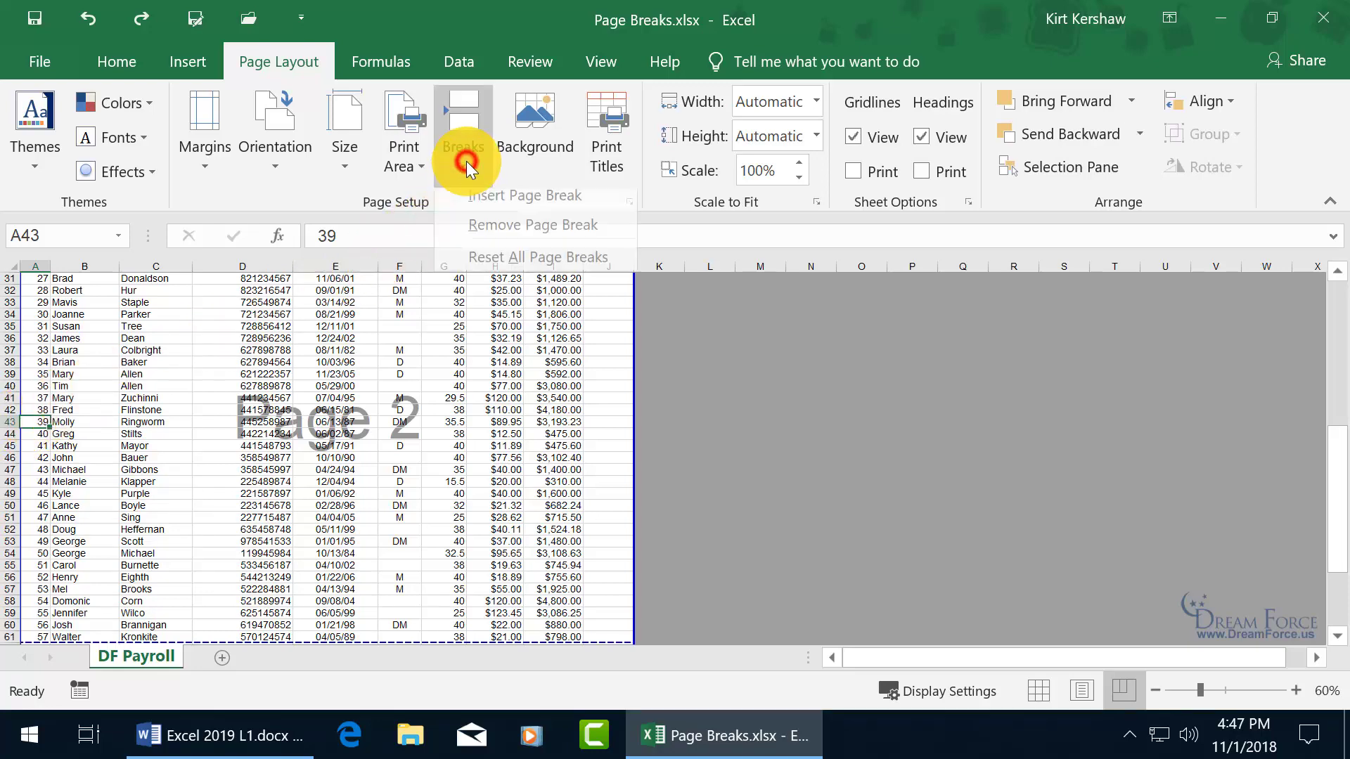
click(469, 200)
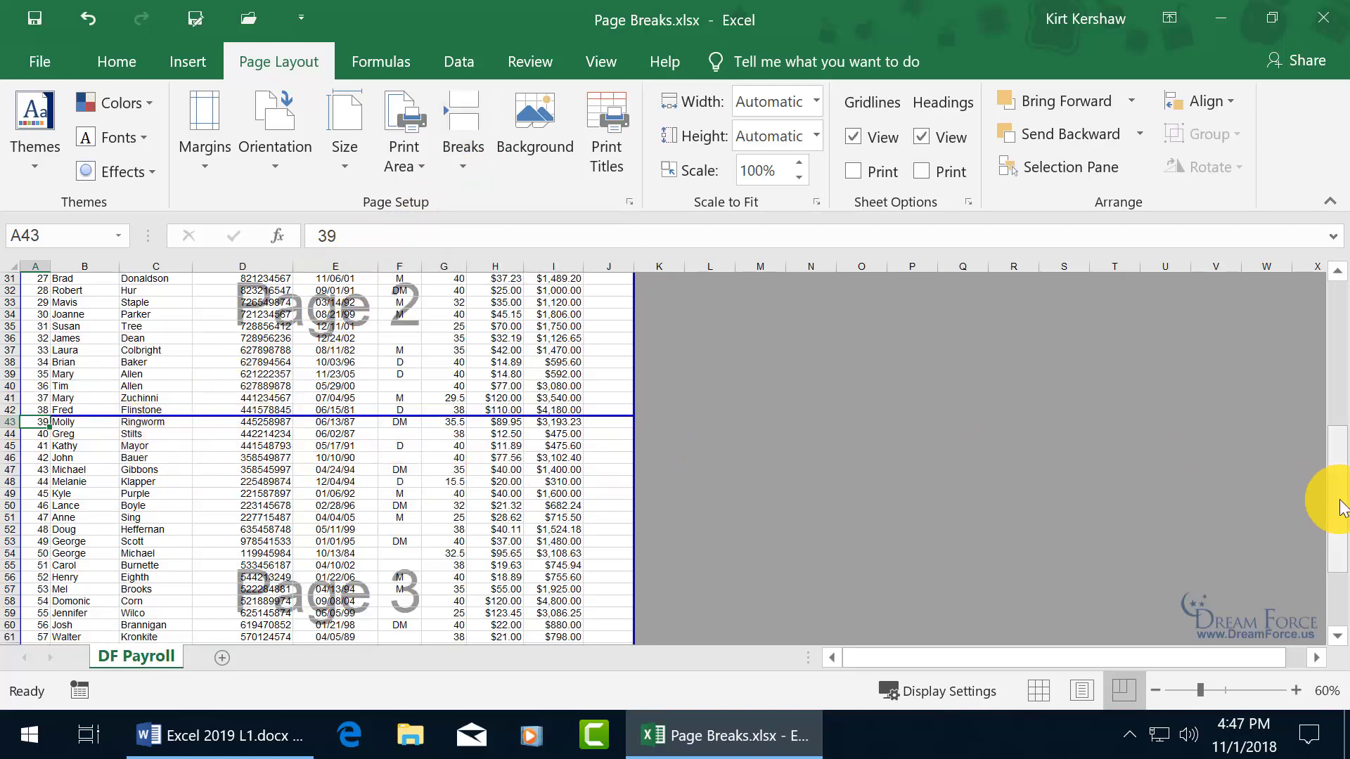
drag(1337, 500, 1318, 316)
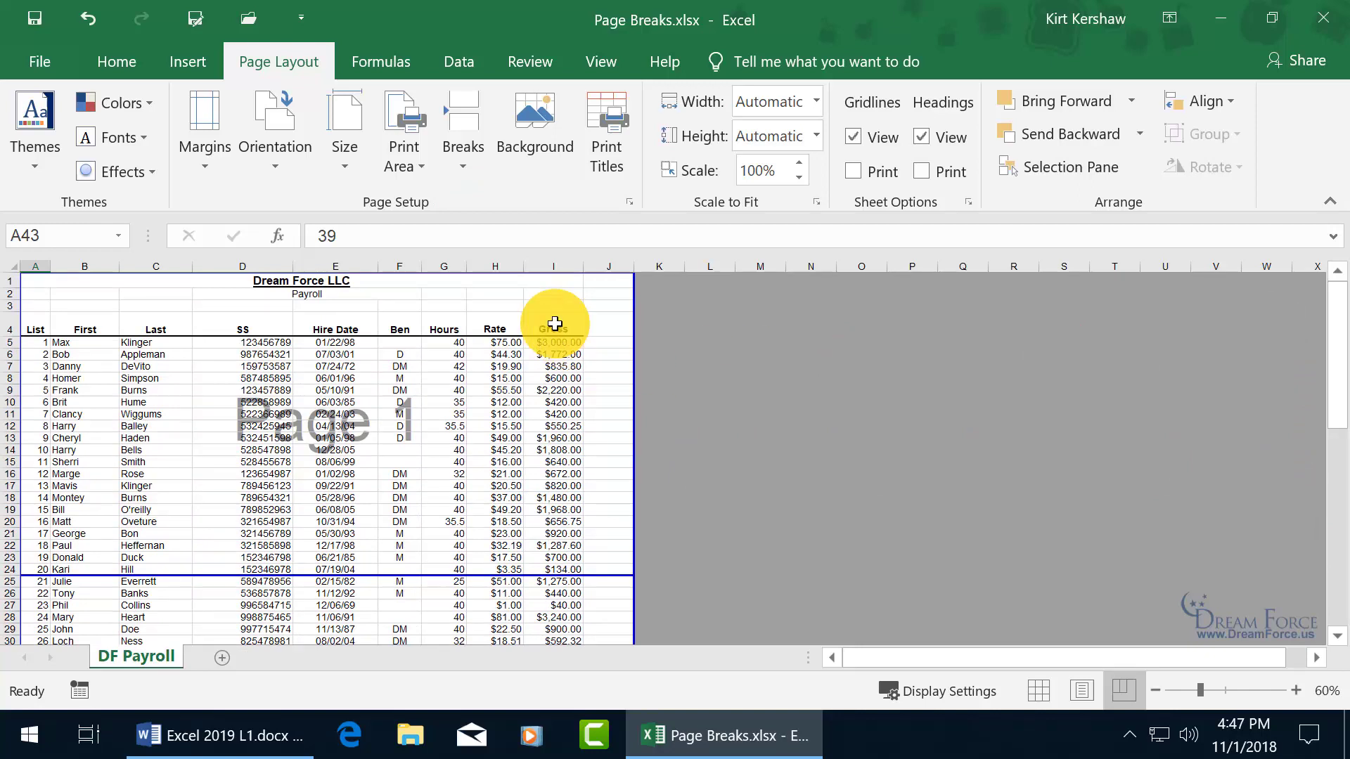
click(499, 280)
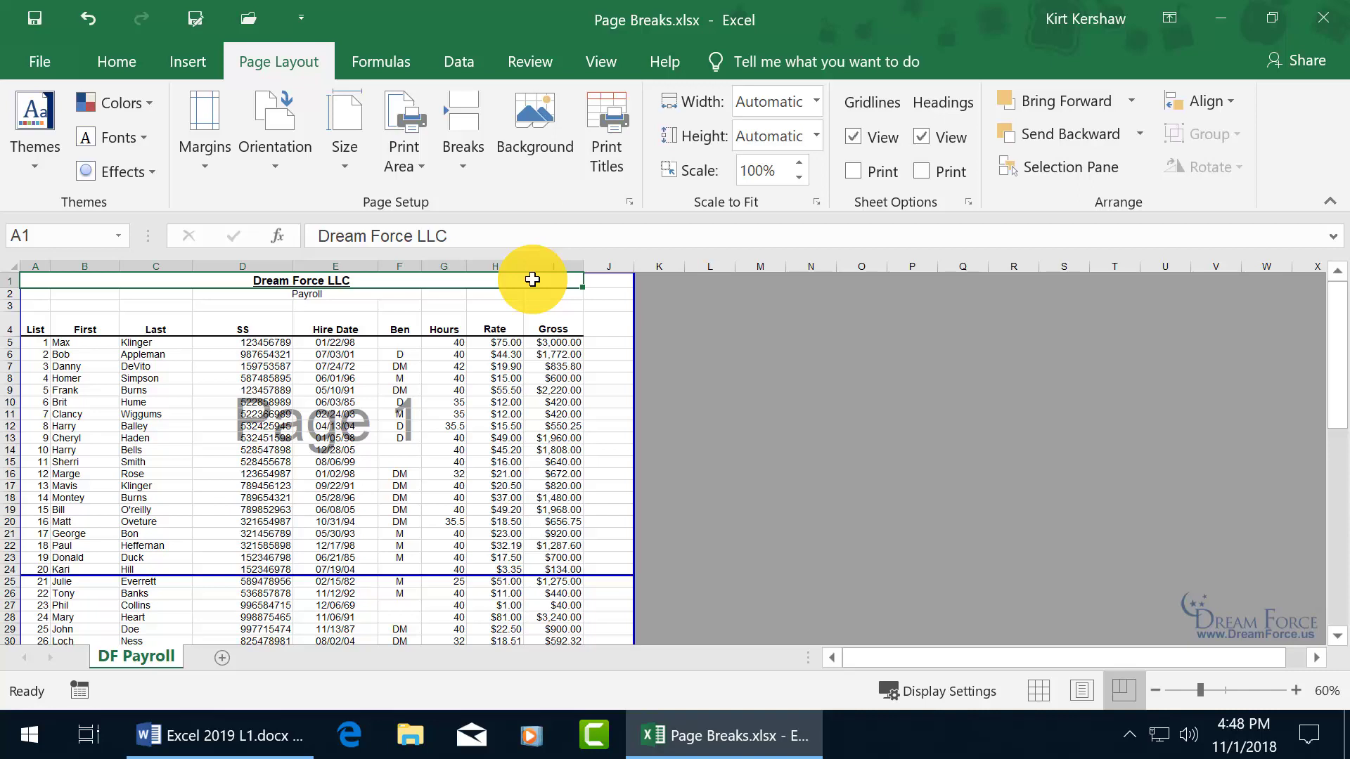
click(462, 160)
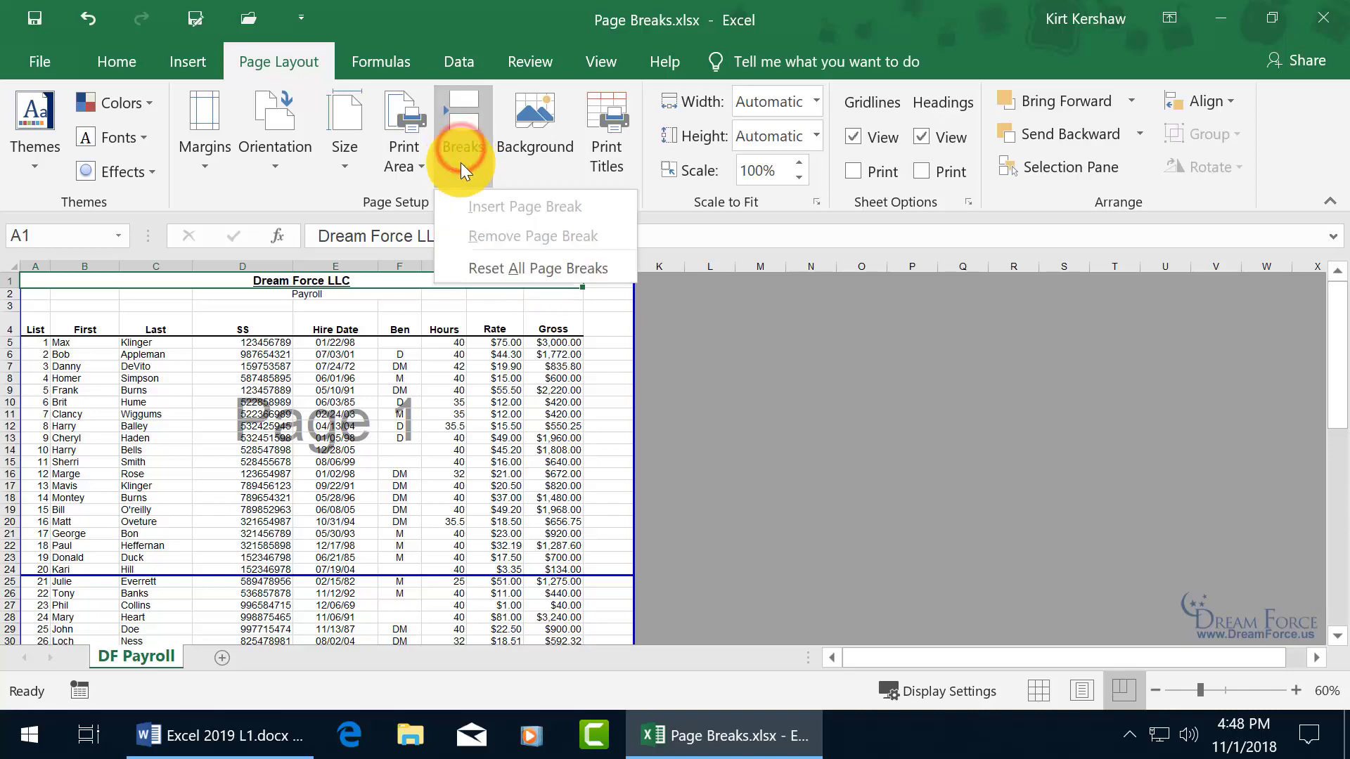
click(416, 293)
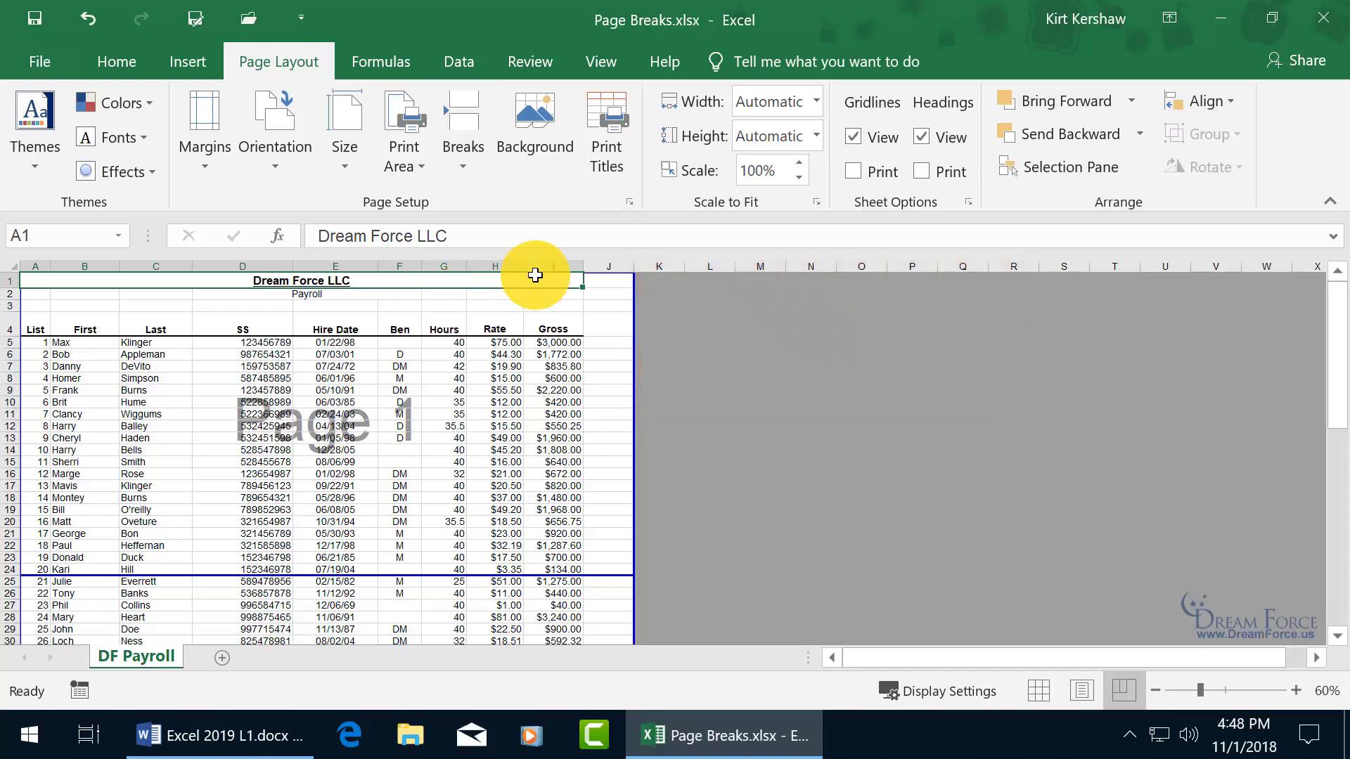
click(506, 298)
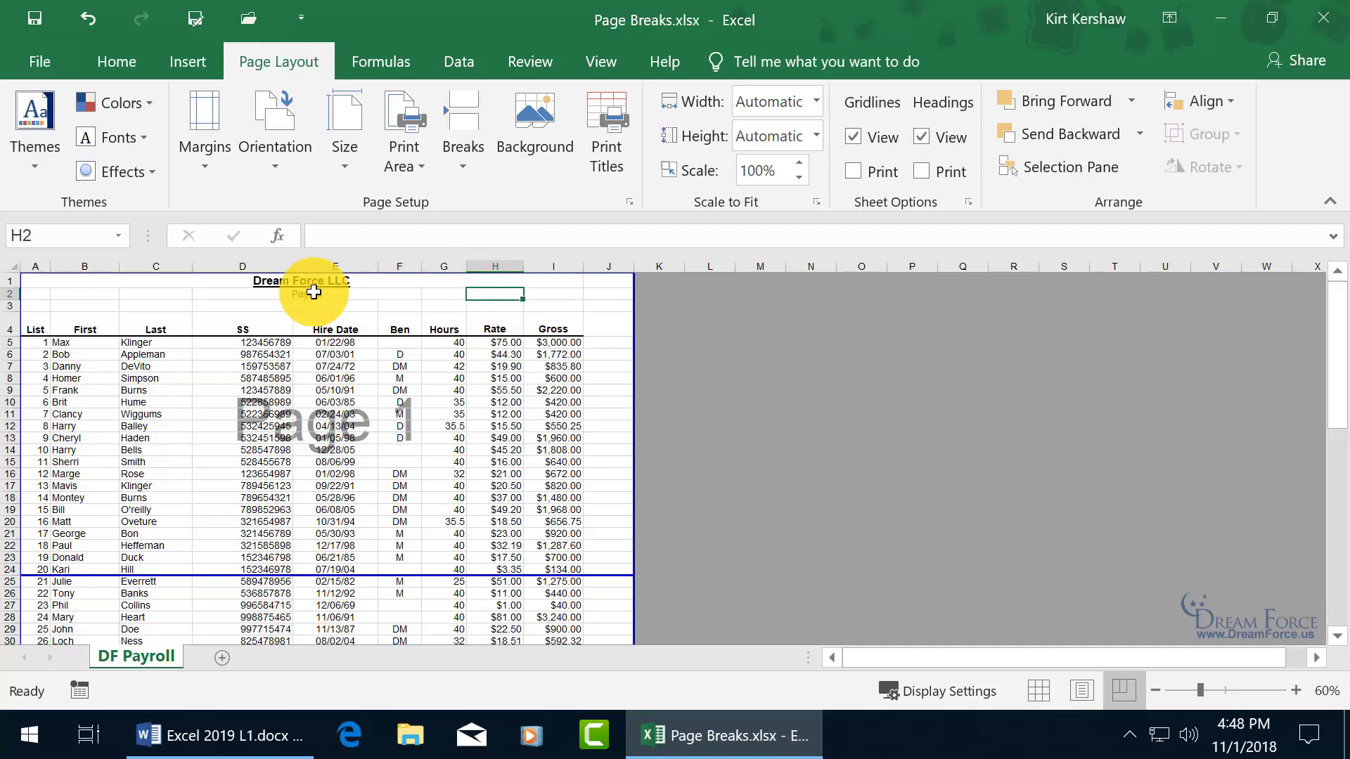
Unmerge the Dream Force LLC title in A1 and insert a vertical page break at H1
right_click(377, 280)
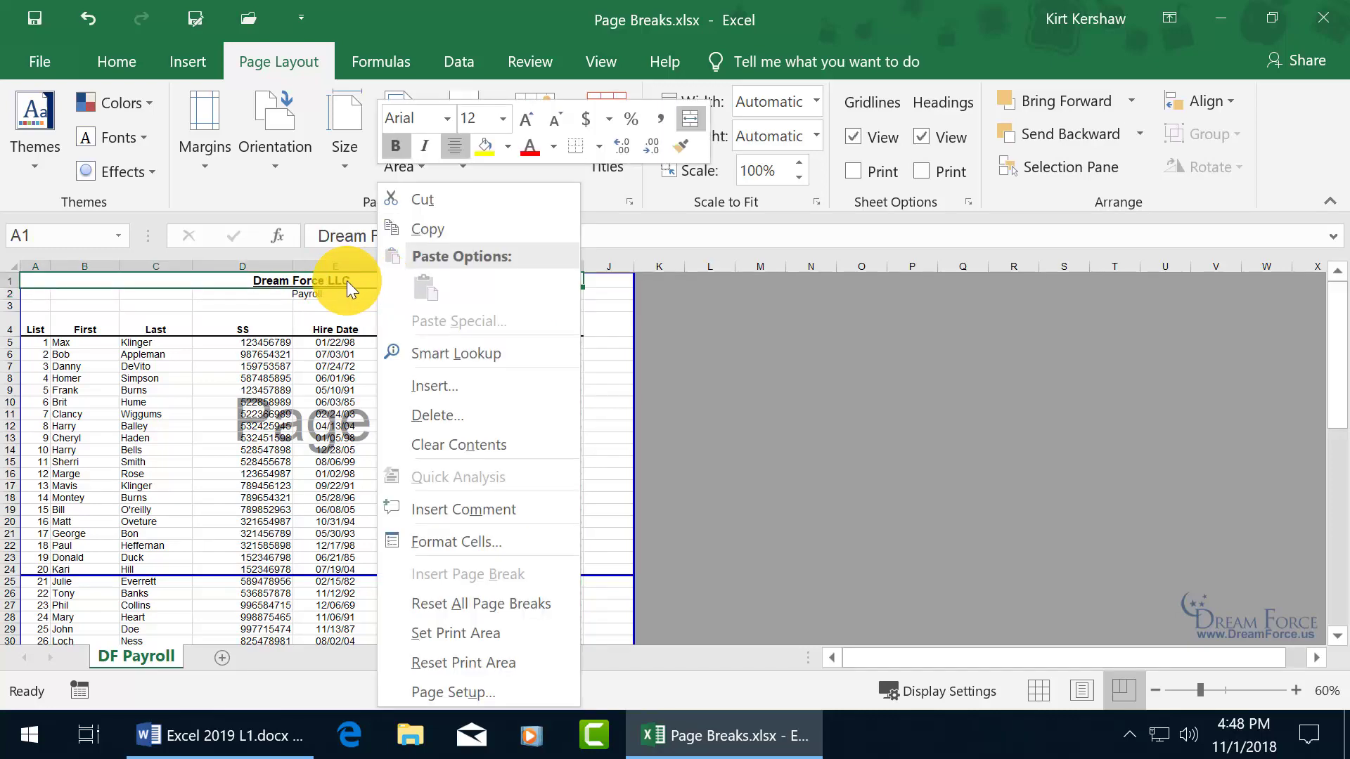
click(690, 121)
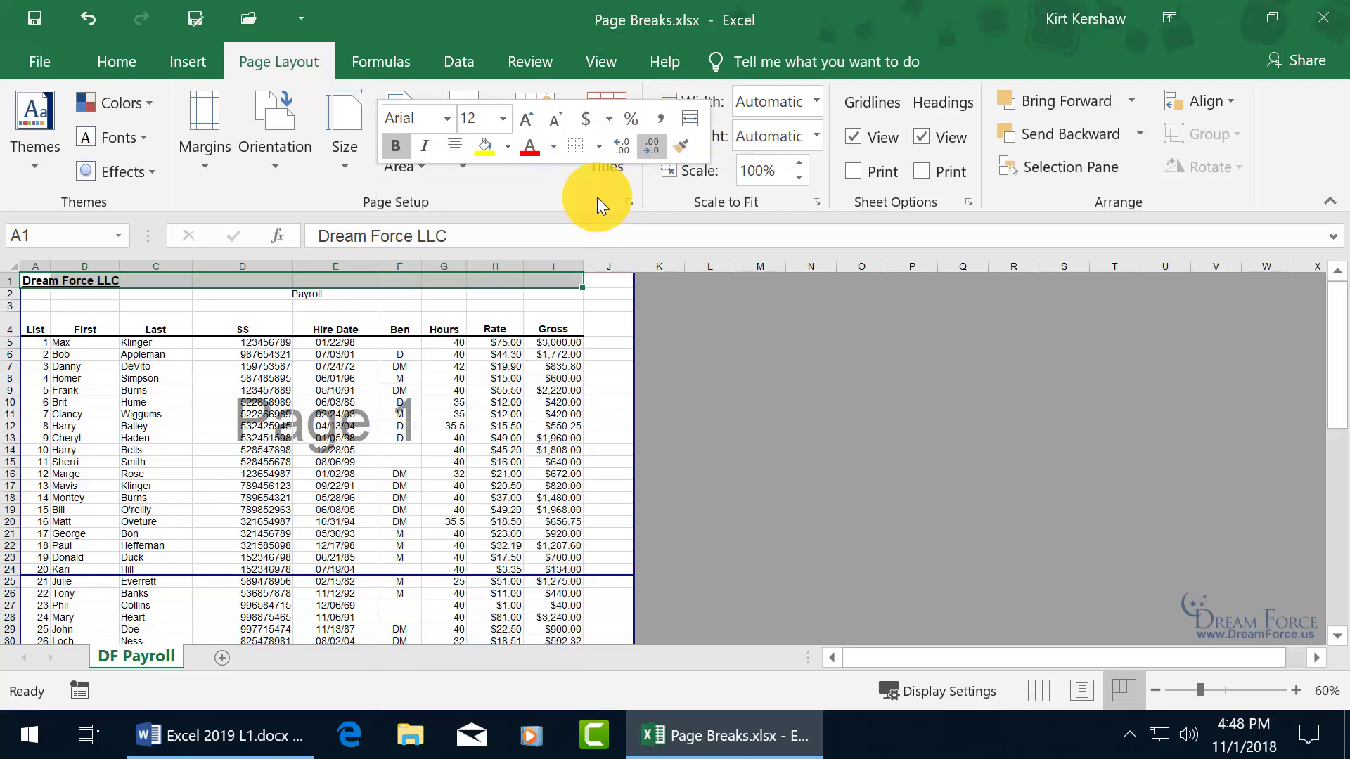
click(489, 279)
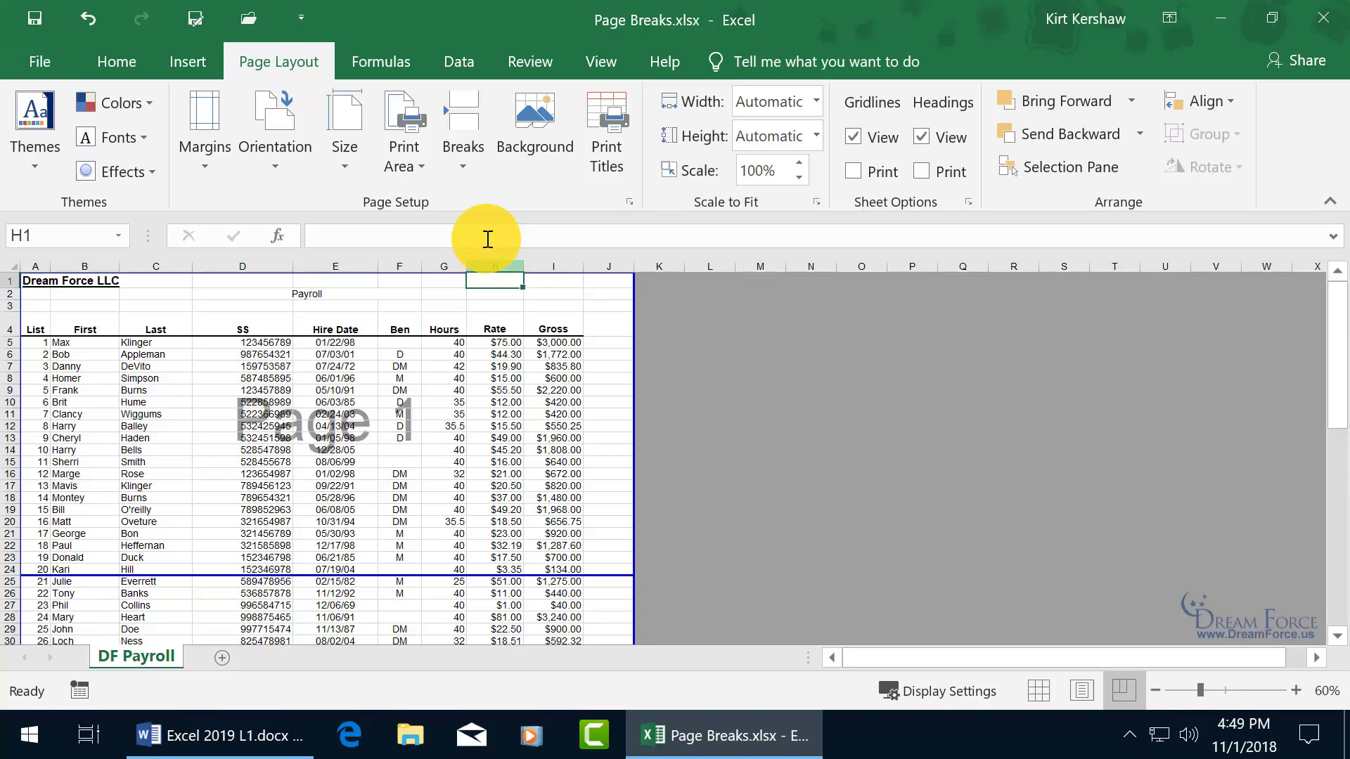
click(464, 159)
click(484, 205)
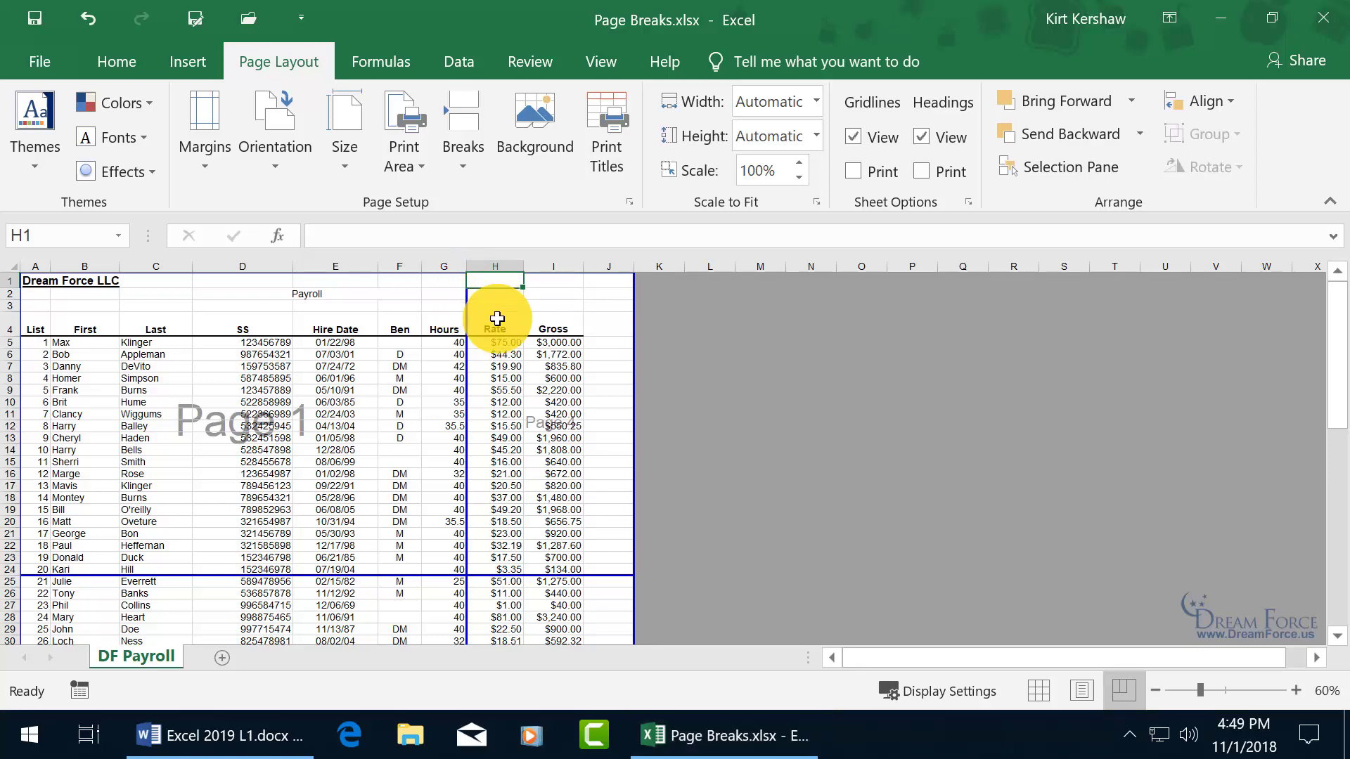
Scroll down and back up the payroll rows to inspect the page splits, then show the View ribbon
scroll(496, 316, down, 6)
scroll(497, 326, down, 3)
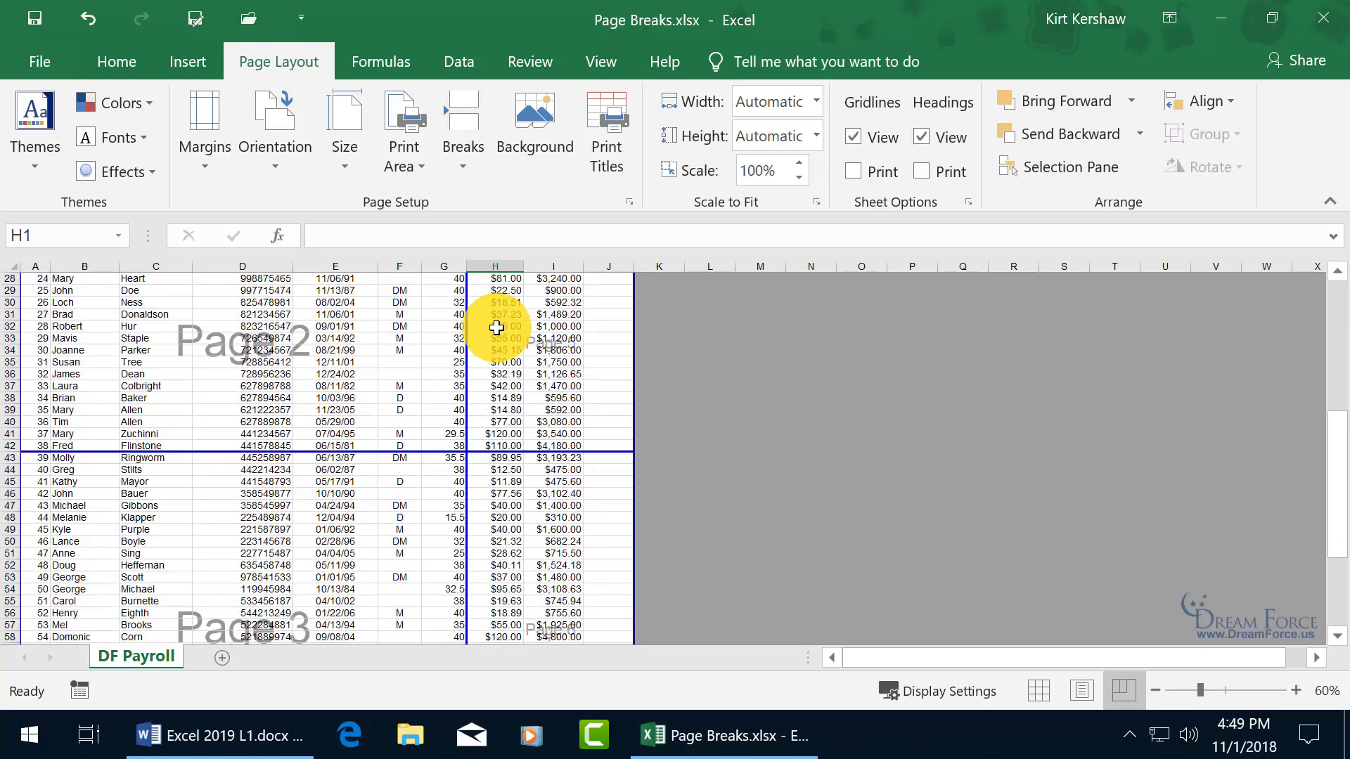
scroll(496, 328, up, 3)
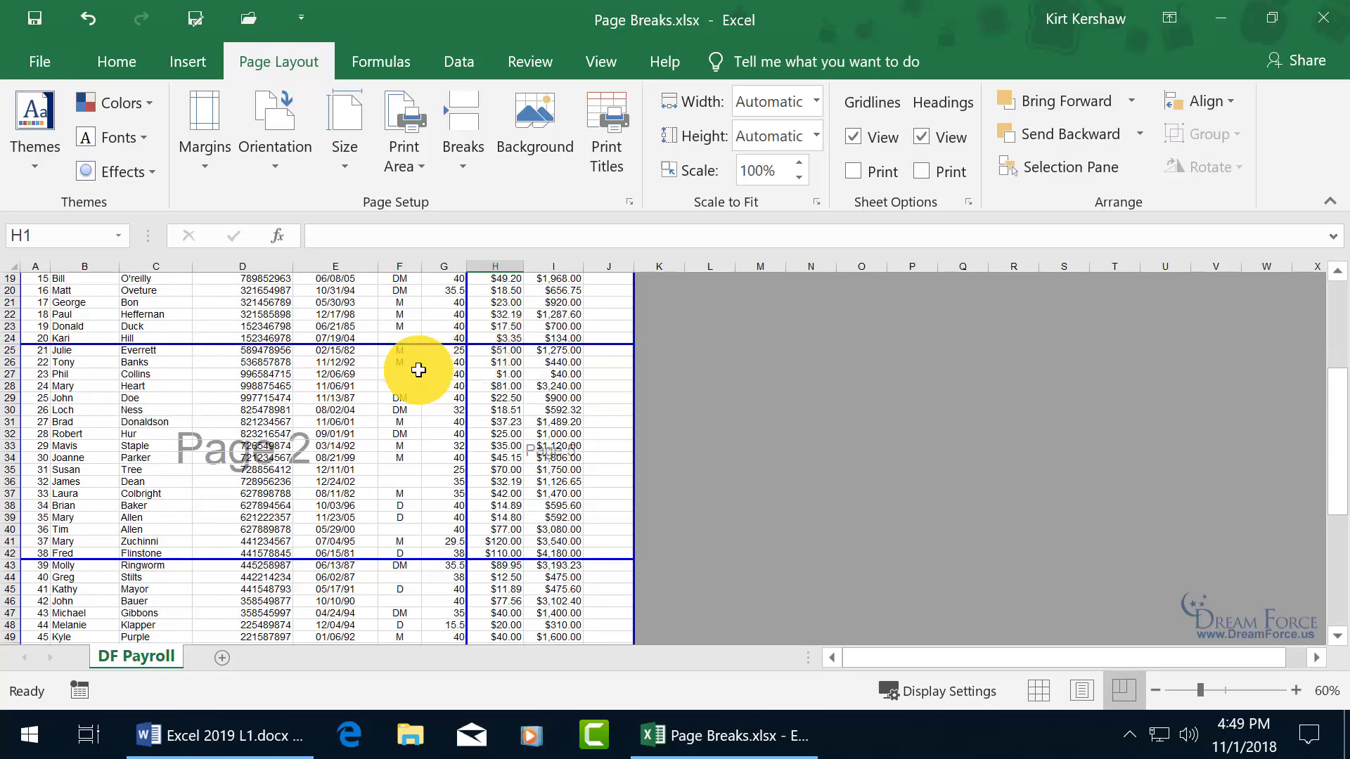
scroll(415, 360, up, 4)
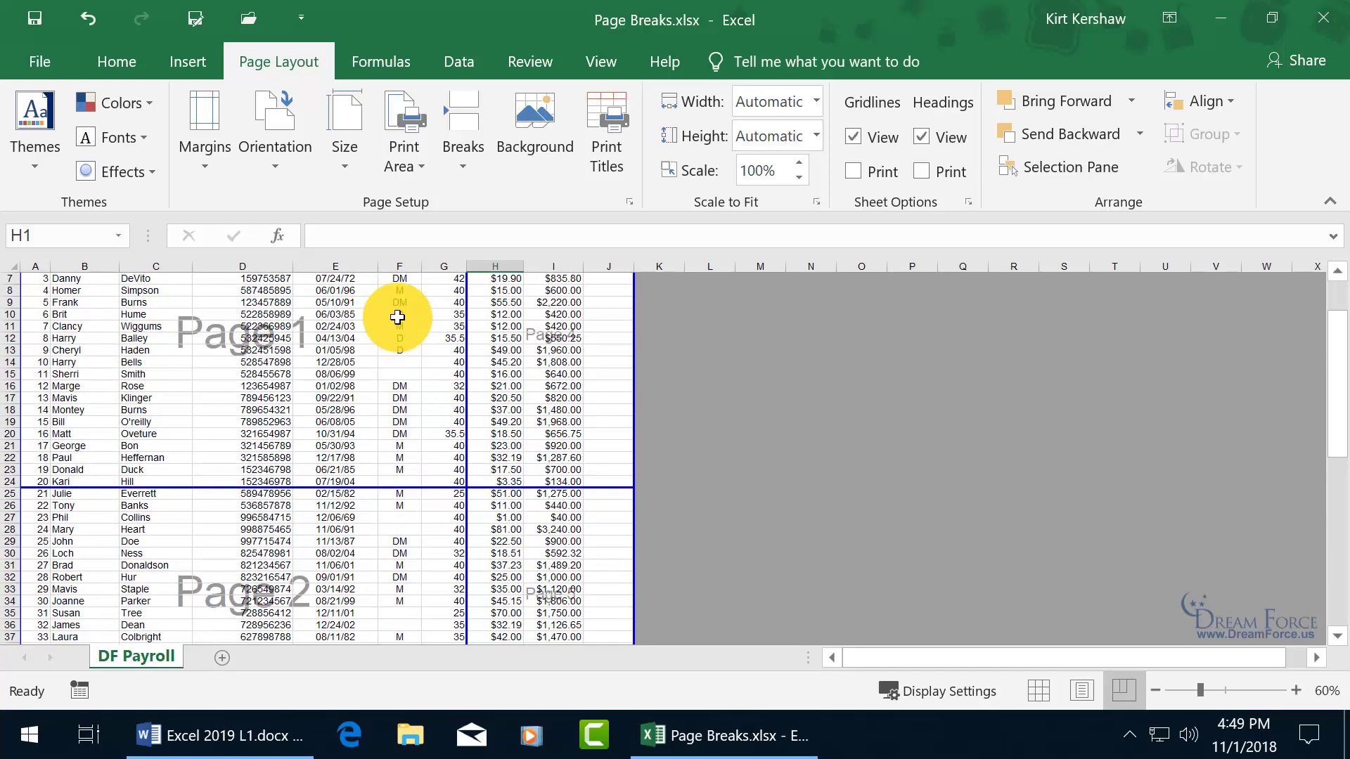
click(603, 62)
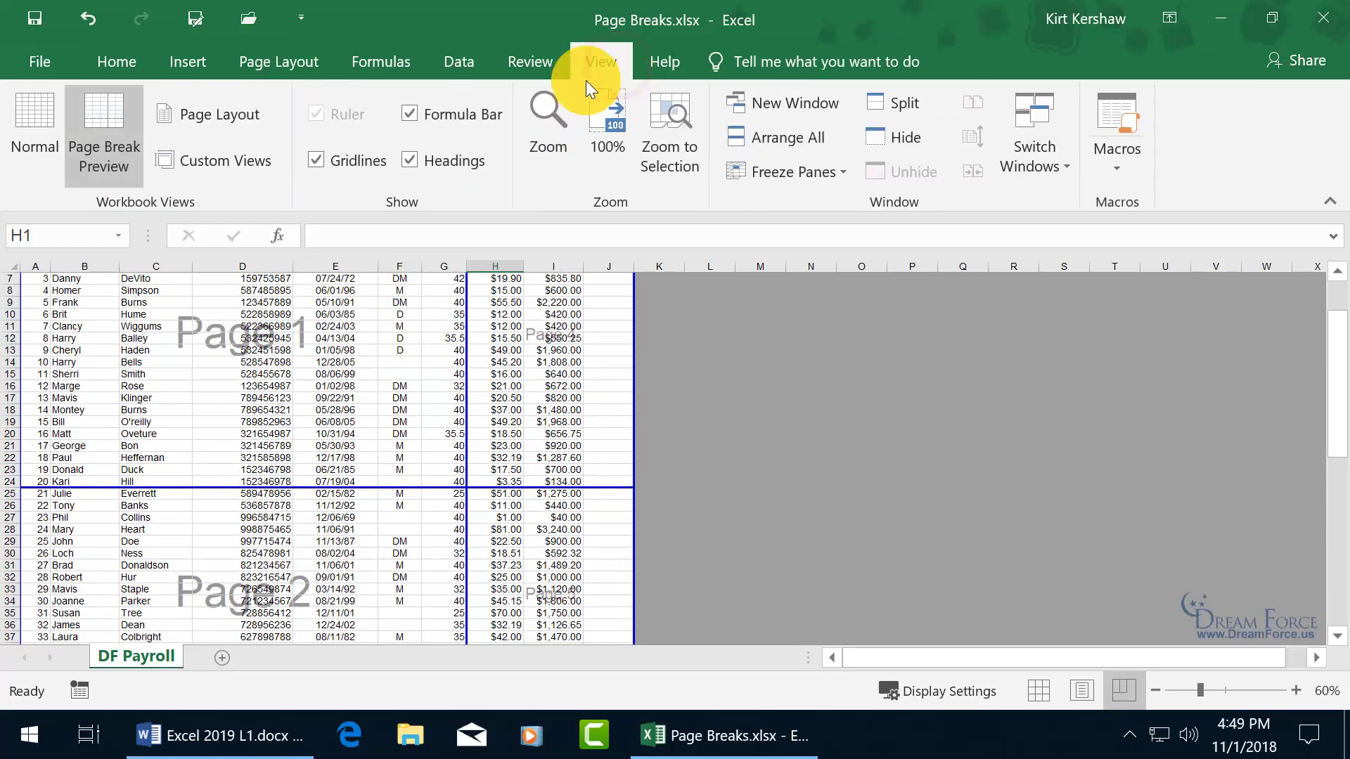
Switch DF Payroll to Normal view and scroll to see the break lines after column G and row 24
click(33, 132)
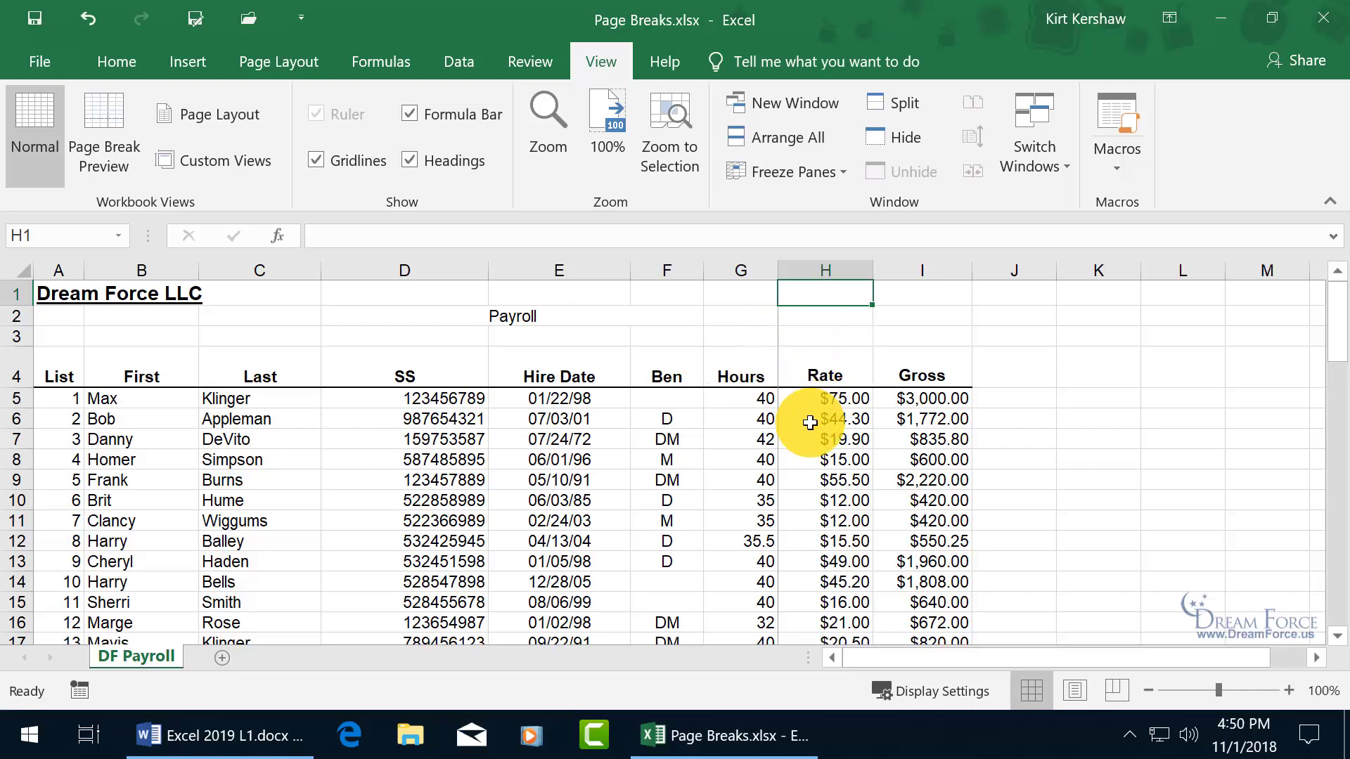
scroll(838, 436, down, 6)
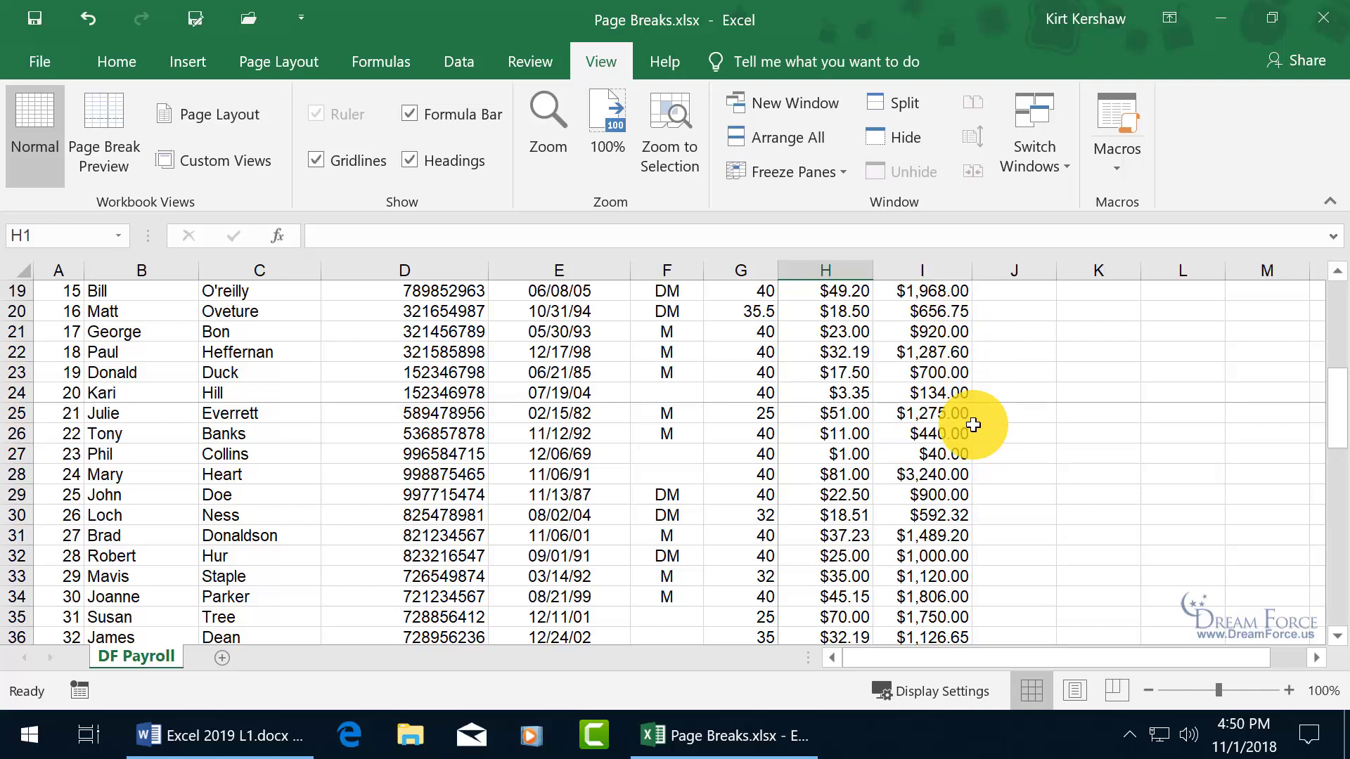
scroll(973, 425, up, 5)
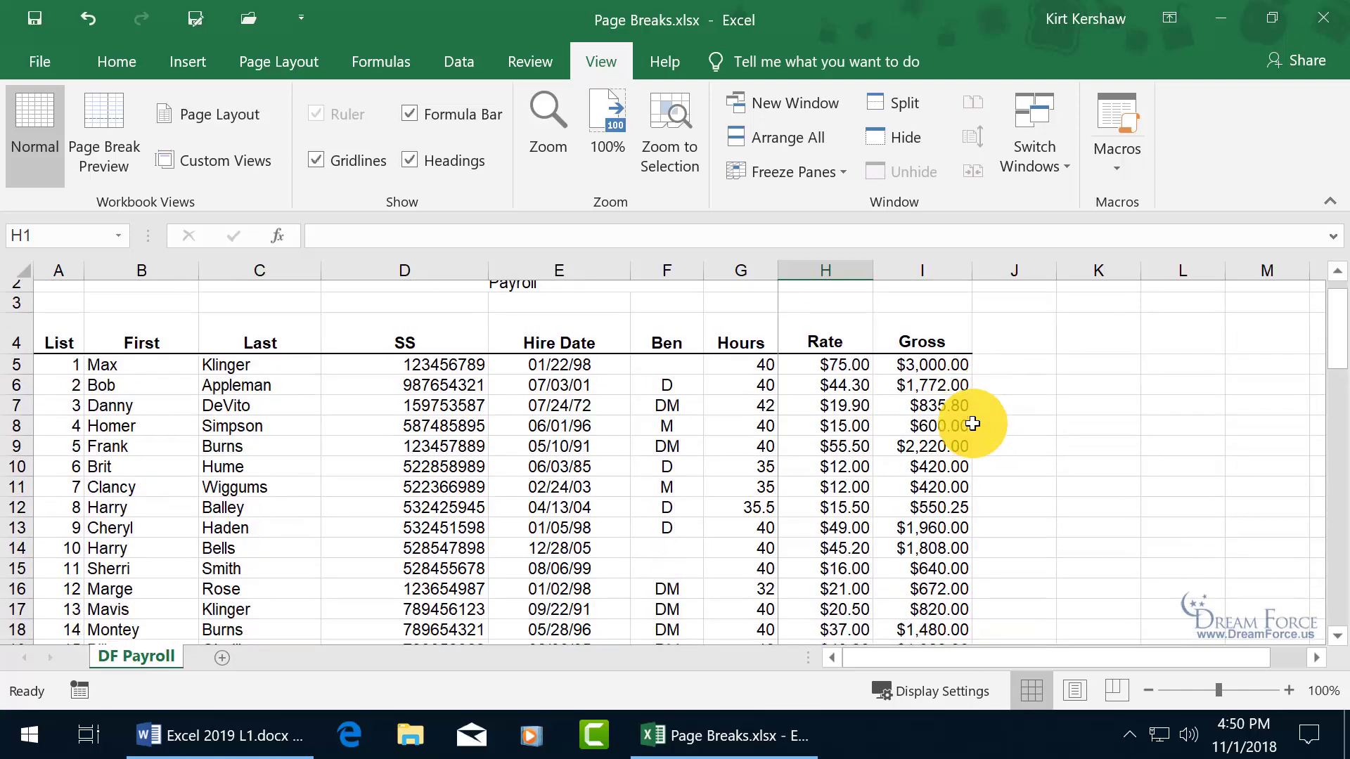
scroll(859, 358, up, 1)
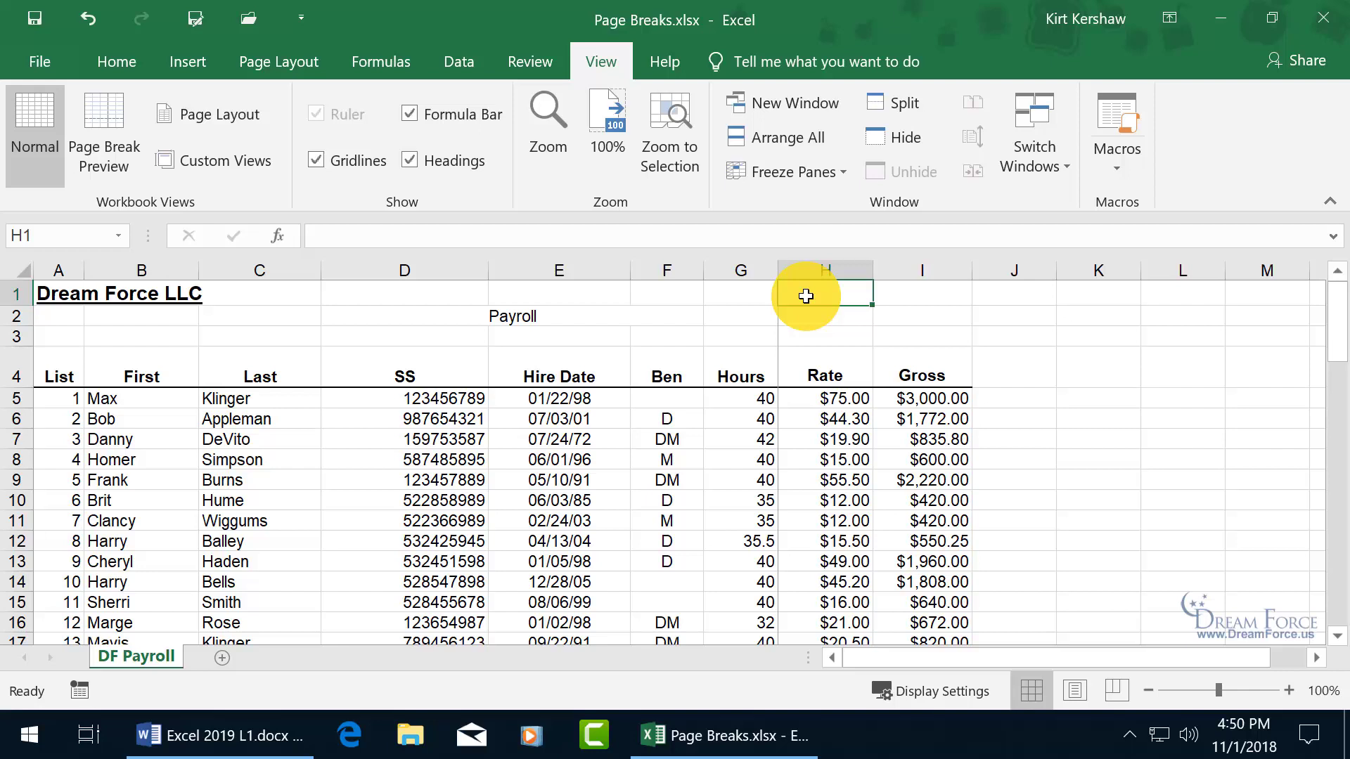
With H2 selected, remove the vertical page break before column H
click(802, 396)
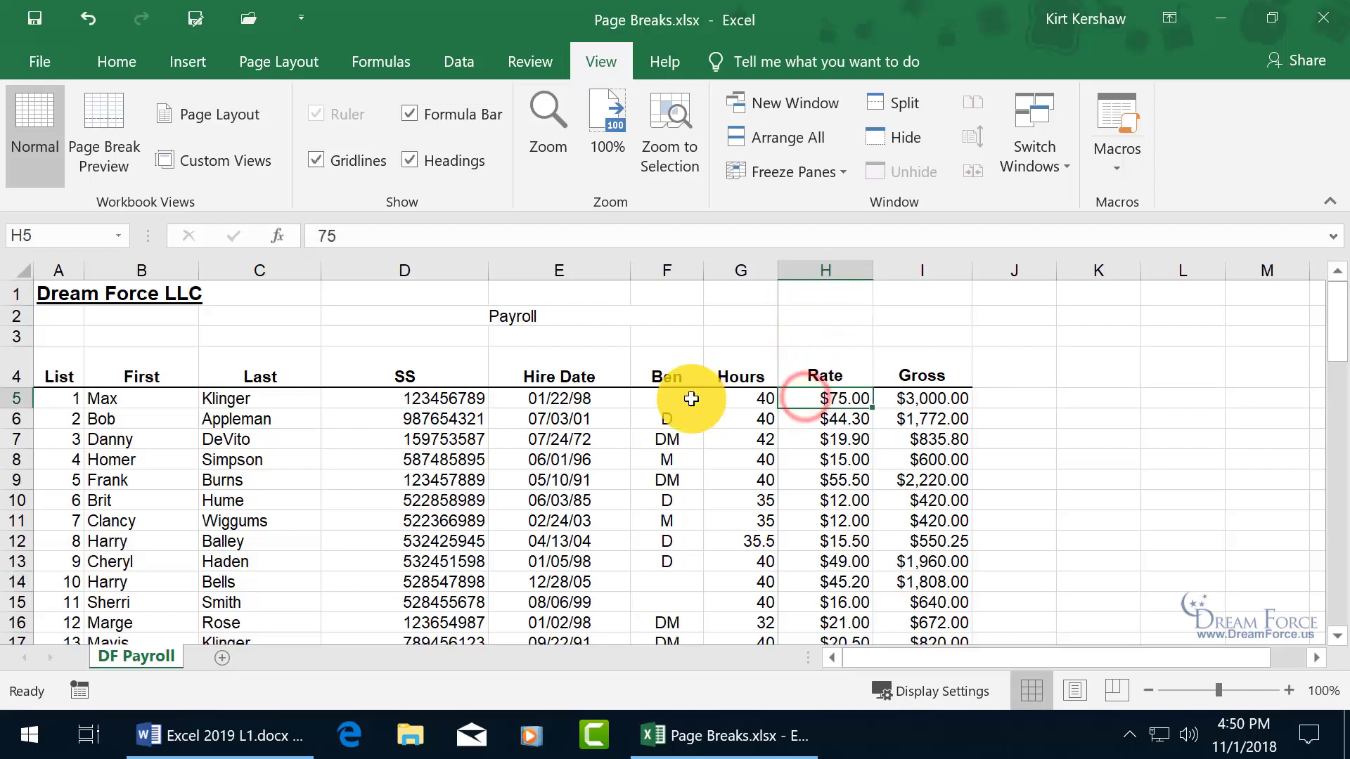
click(819, 294)
click(817, 317)
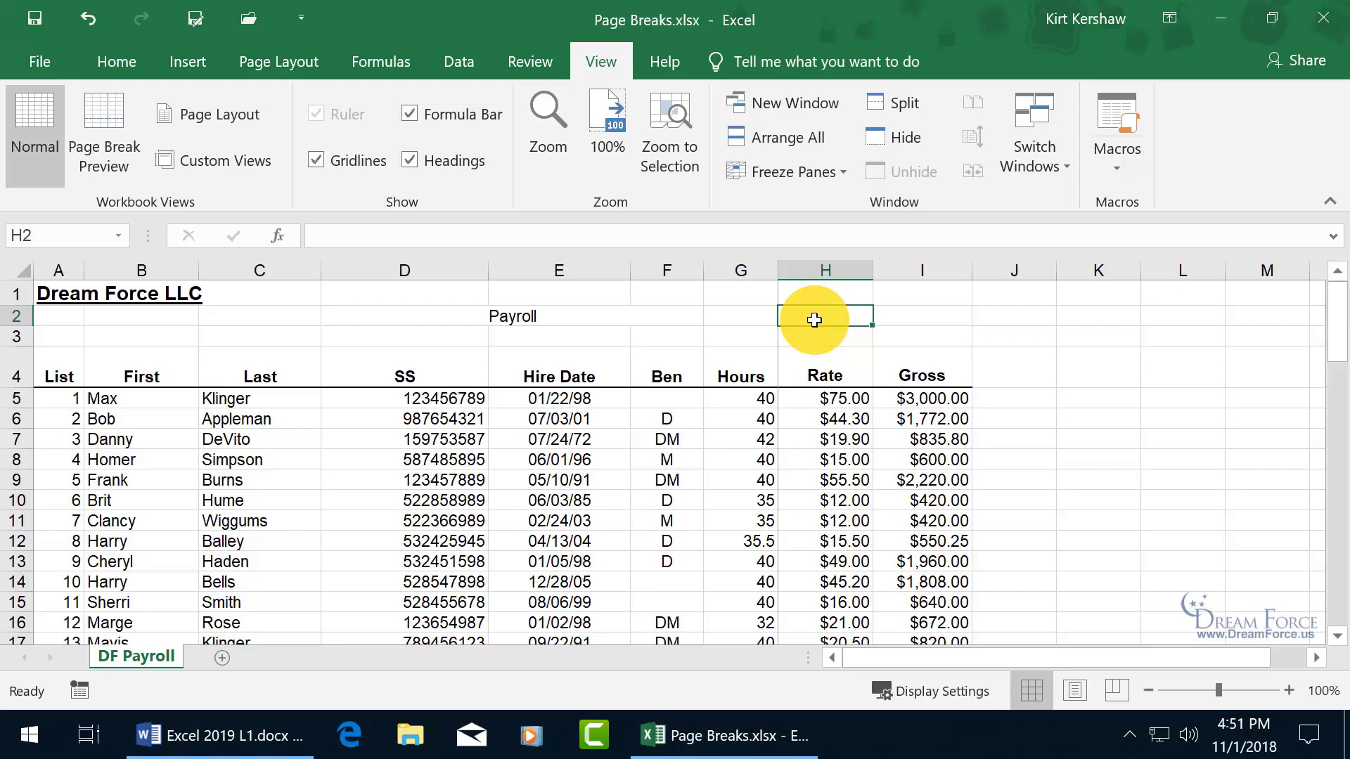
click(276, 61)
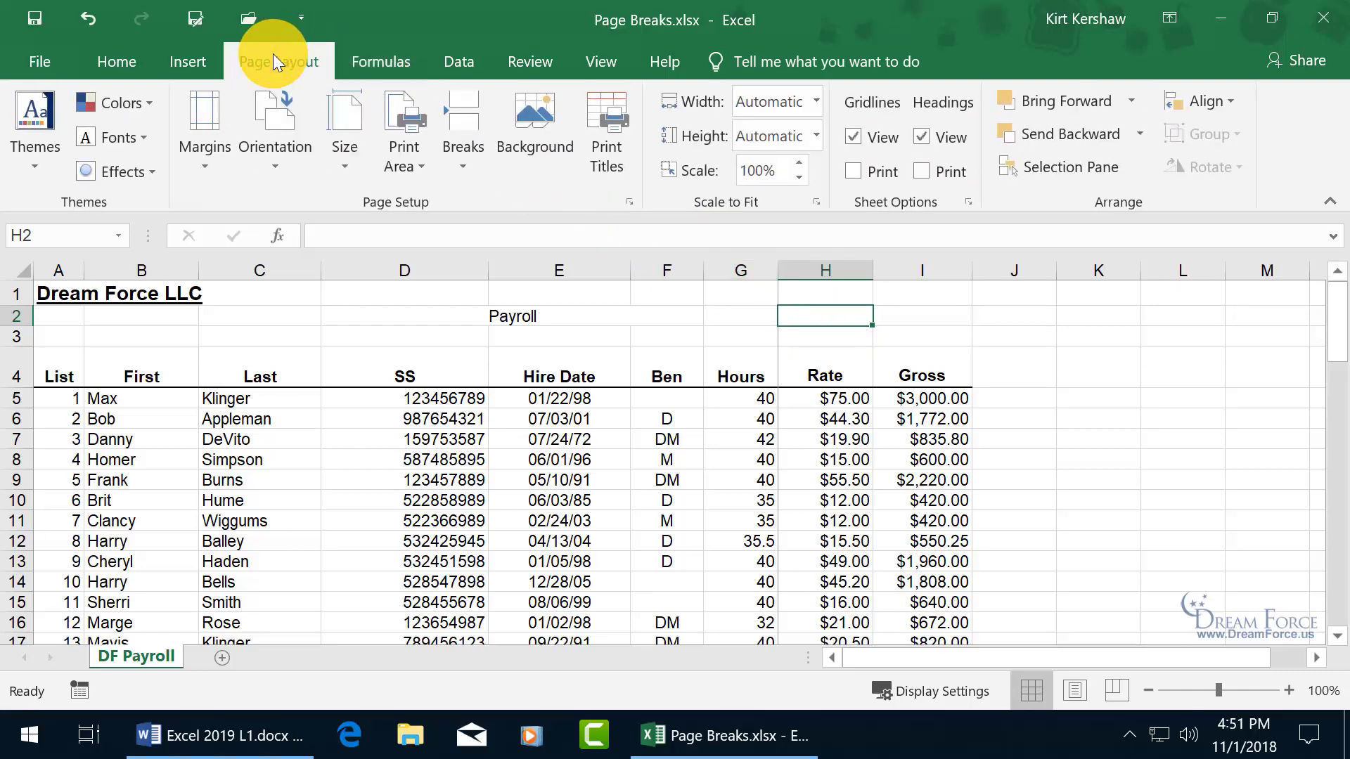
click(455, 155)
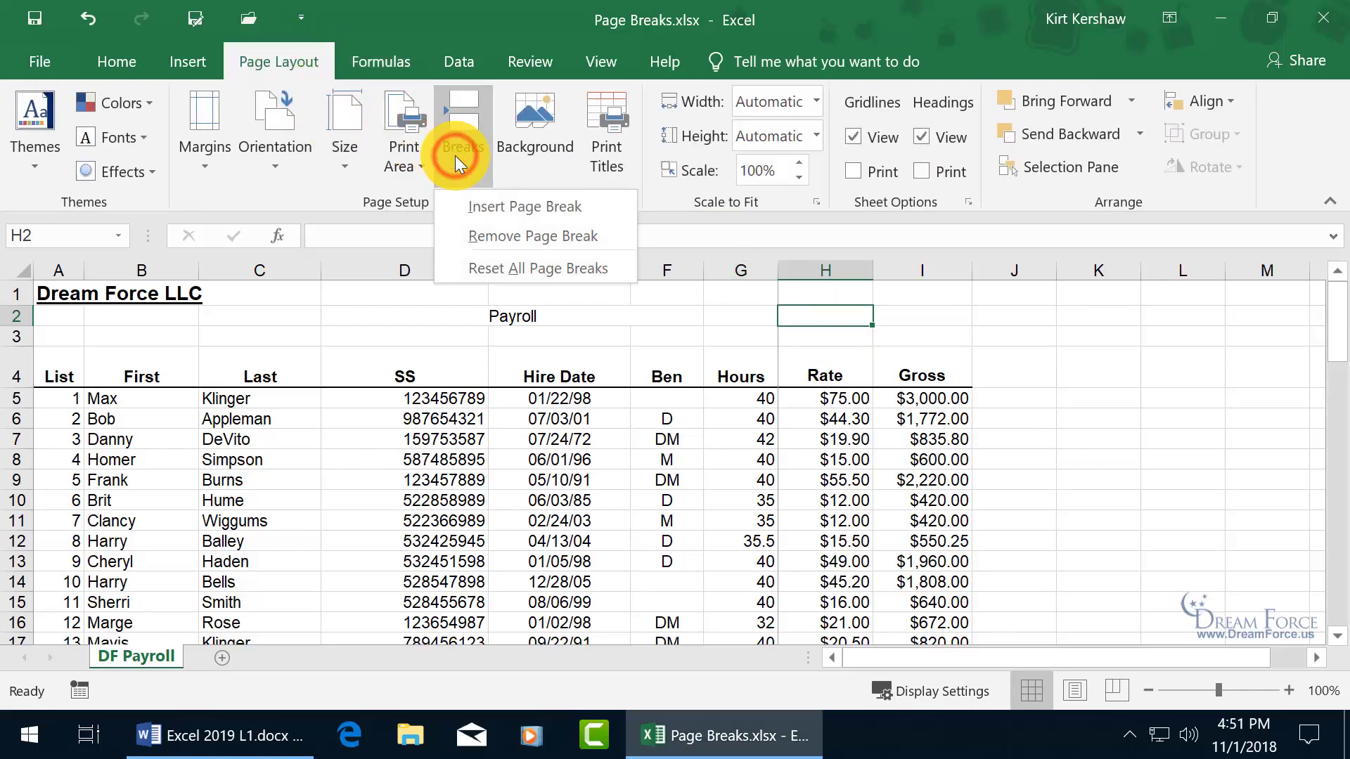
click(524, 236)
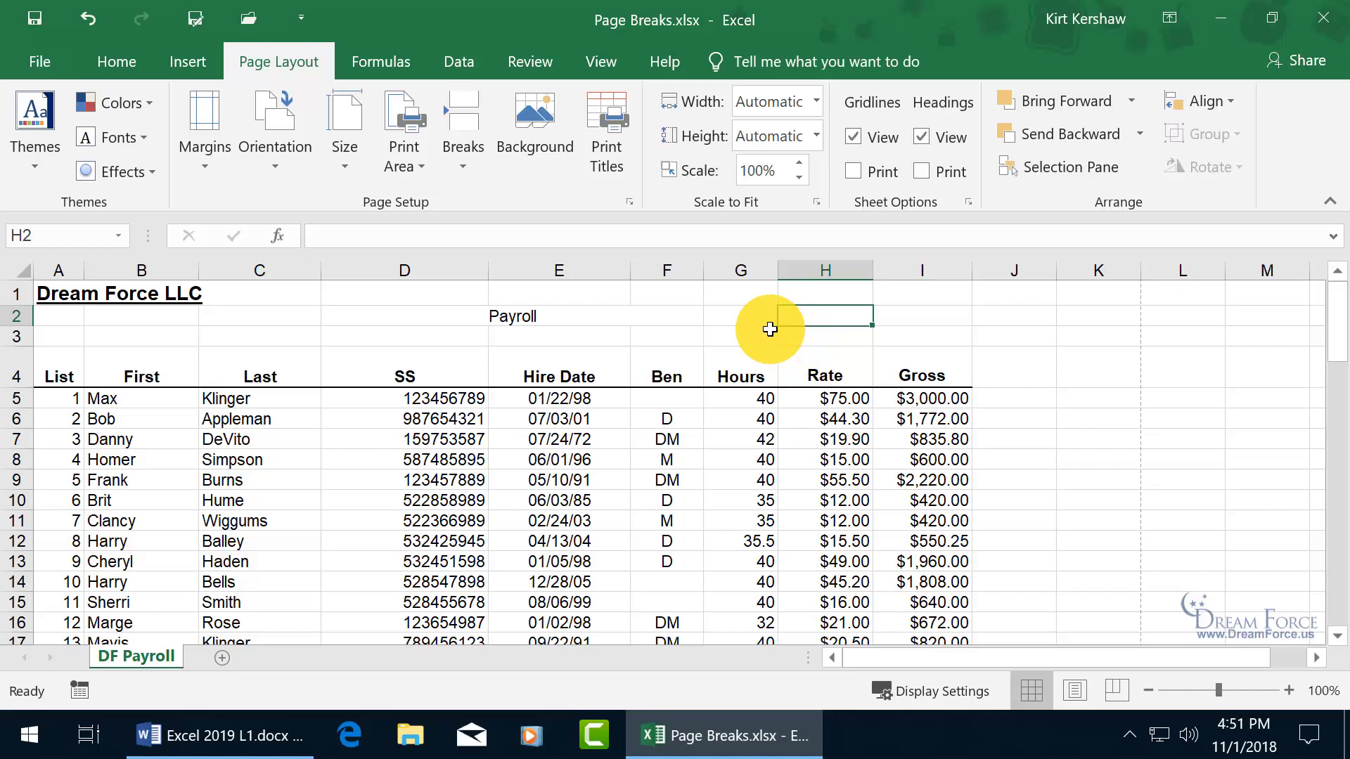
Check the new page layout in Page Break Preview, then return to Normal view
click(602, 60)
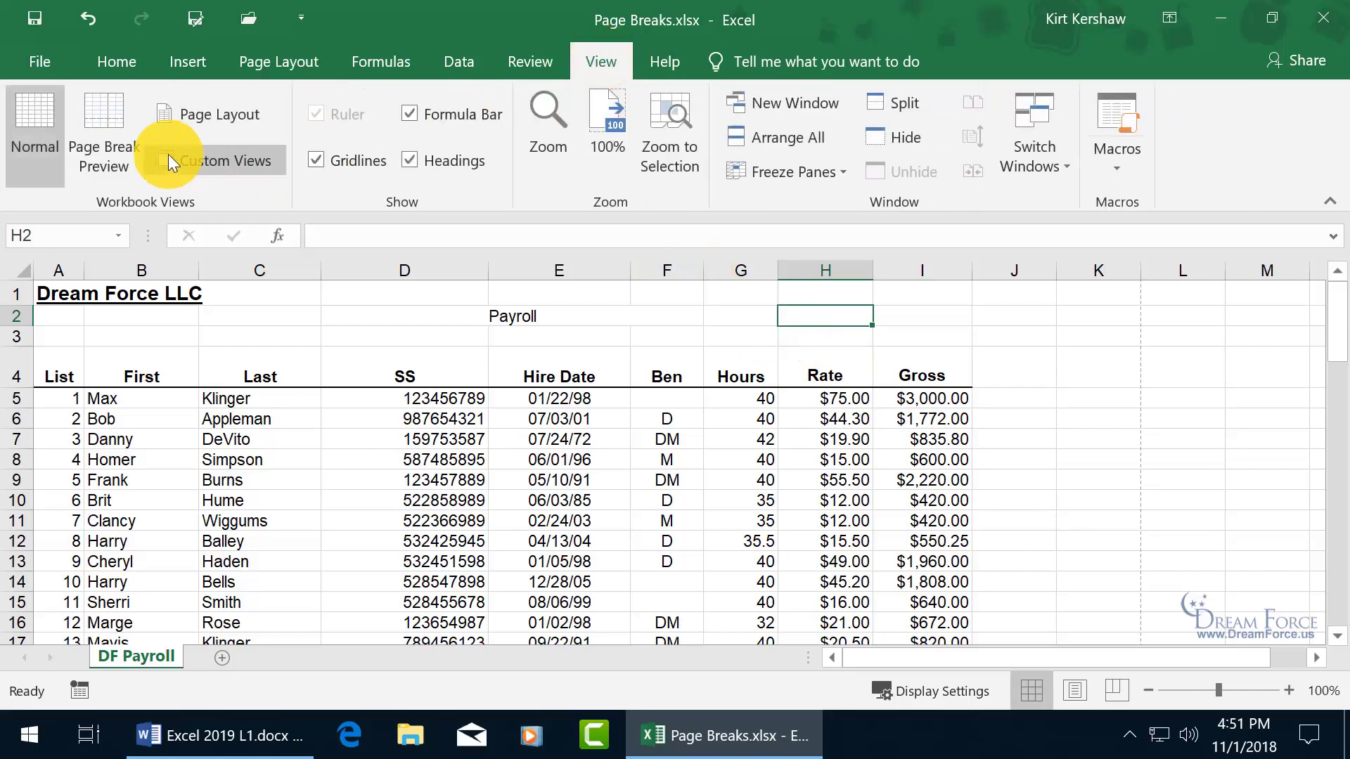
click(115, 133)
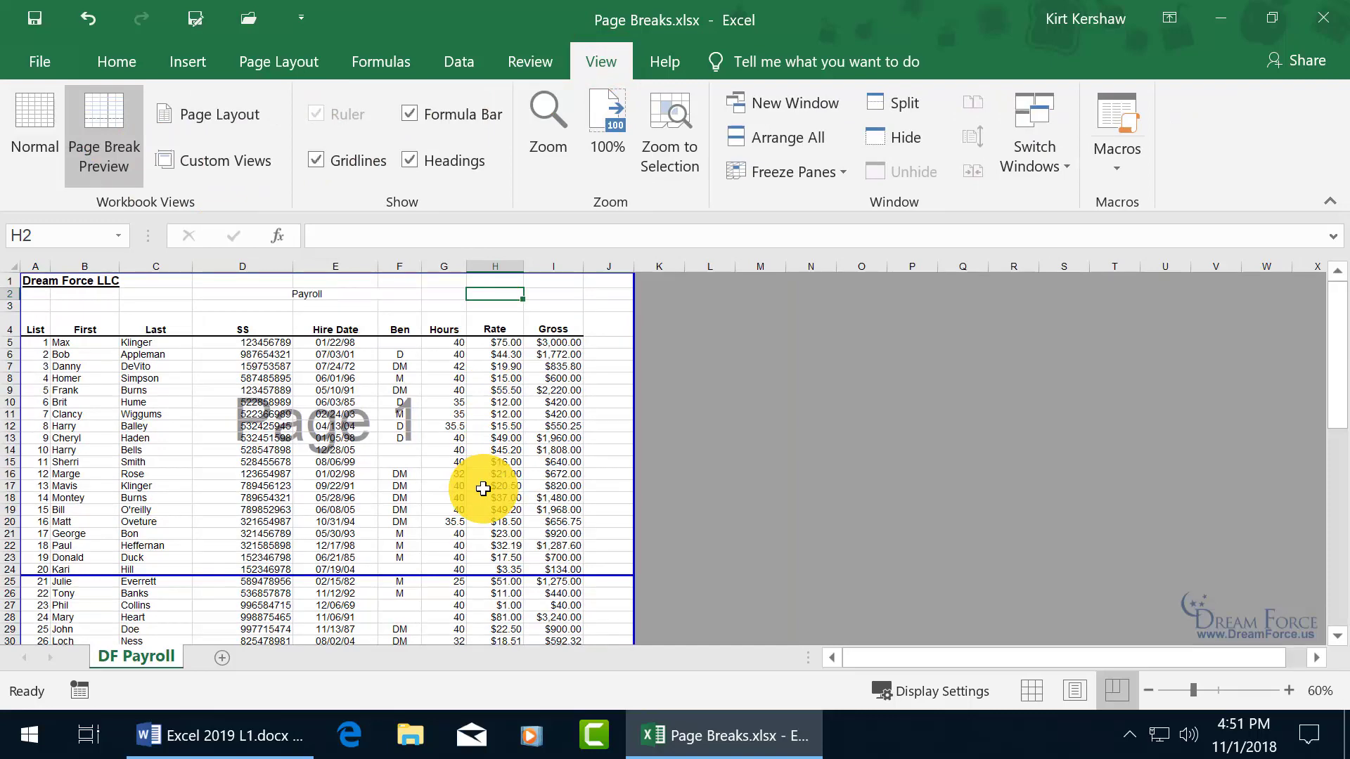
click(31, 112)
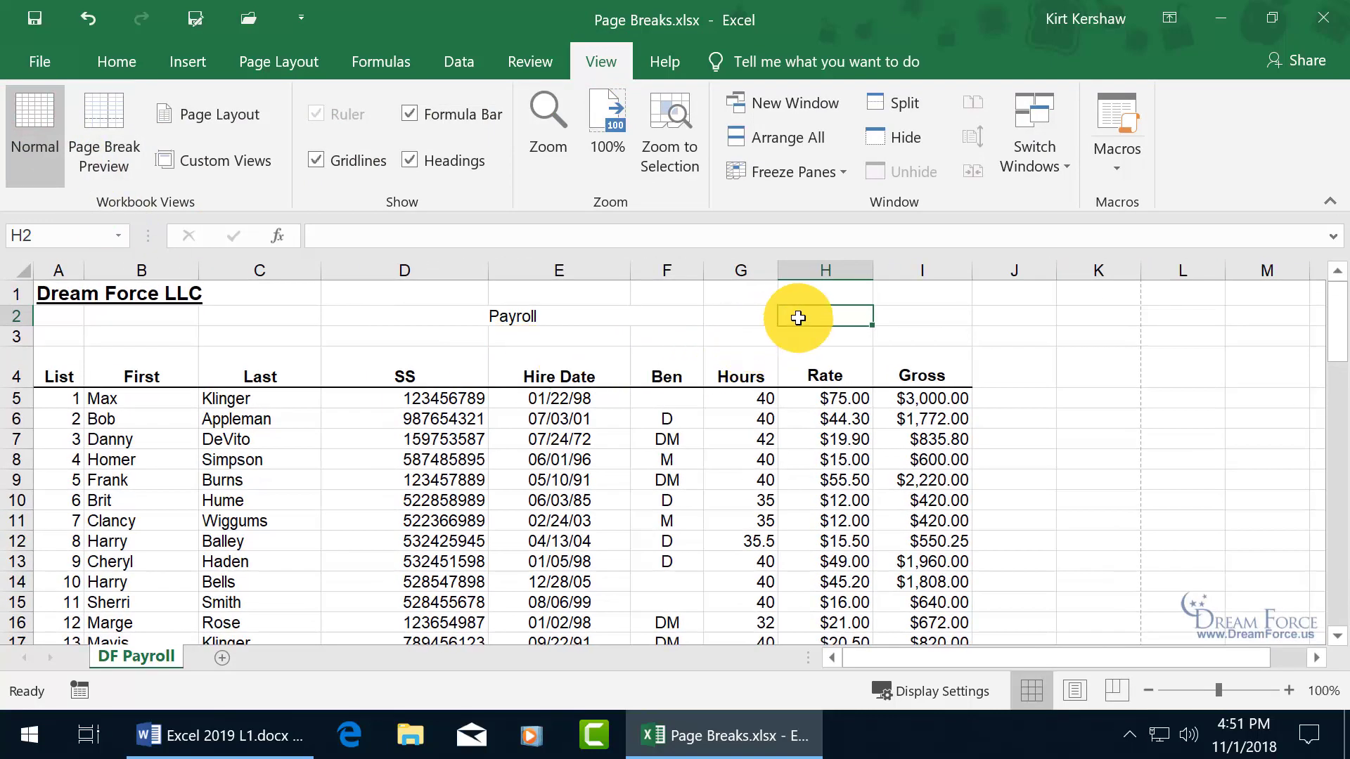
Insert a vertical page break at H1 again and switch DF Payroll to Page Break Preview
click(267, 64)
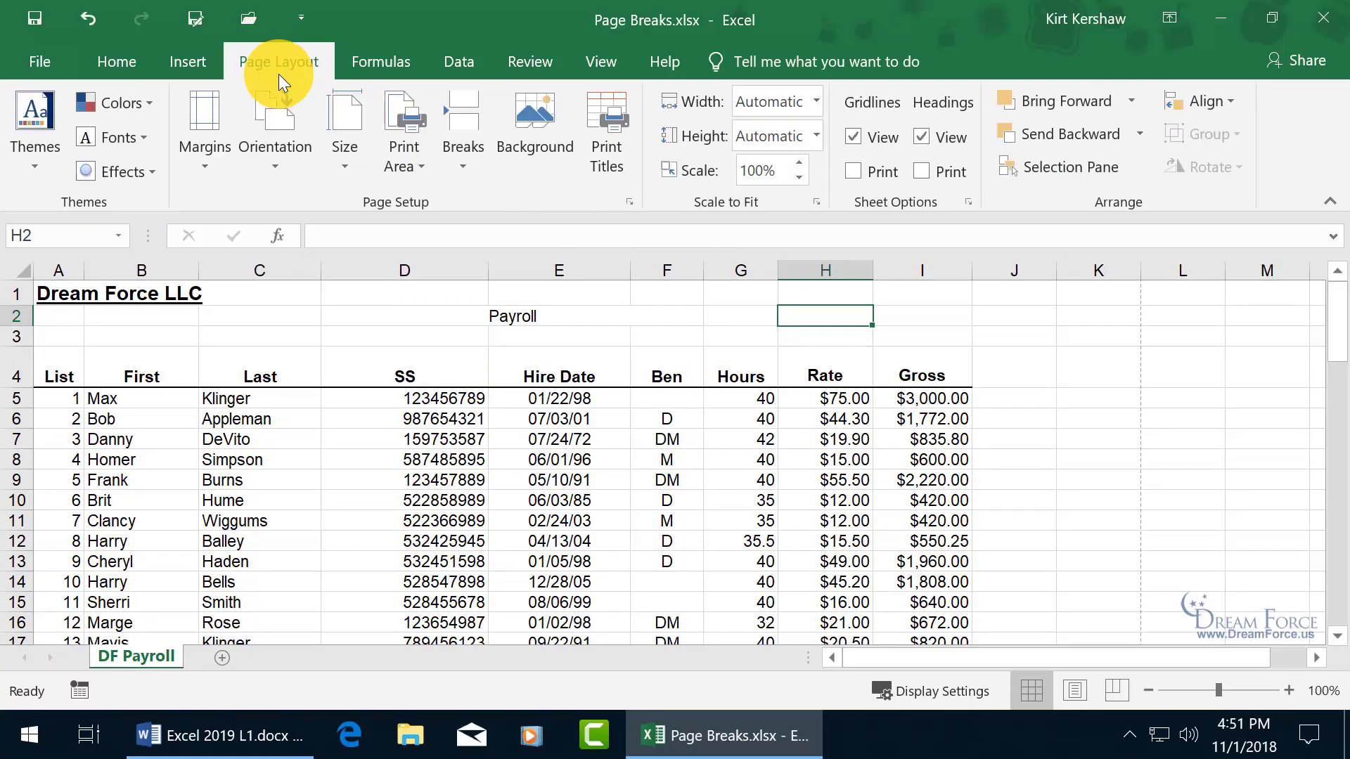
click(801, 294)
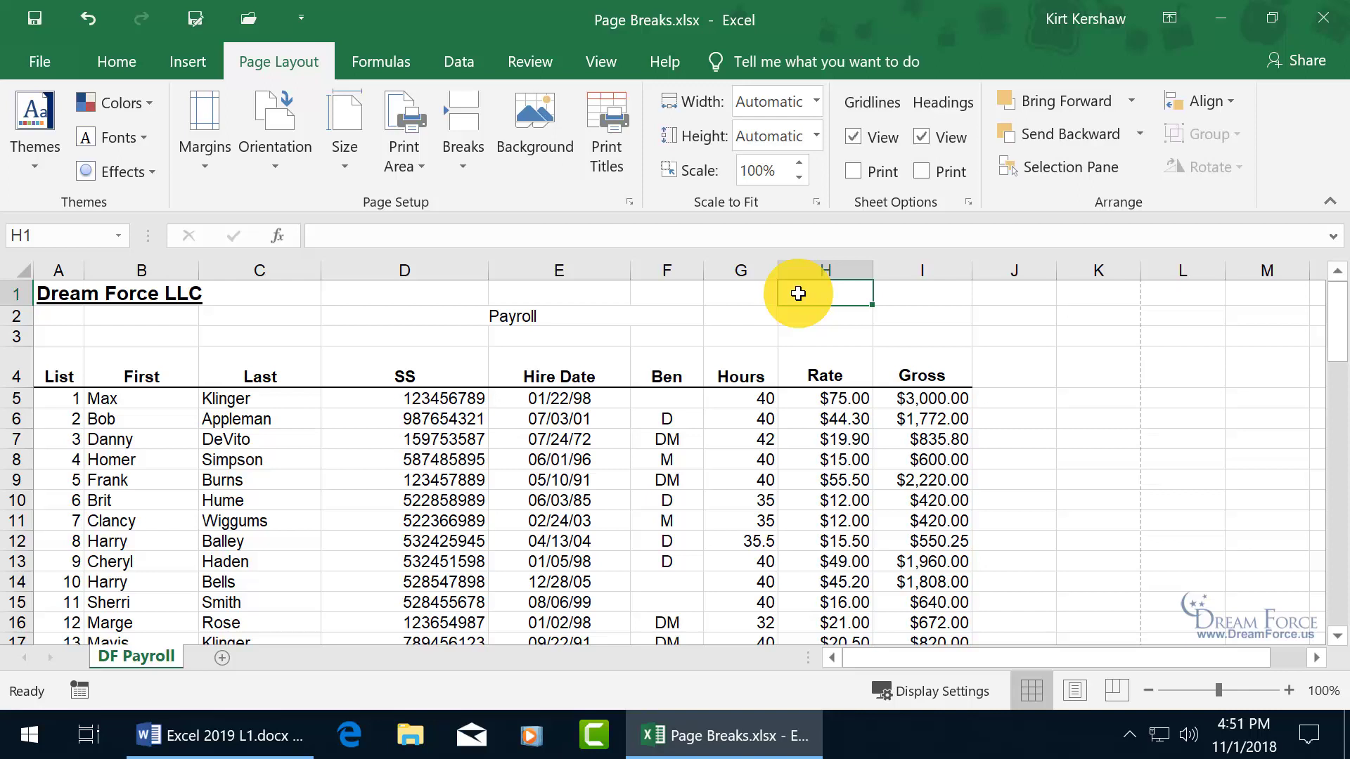
click(456, 160)
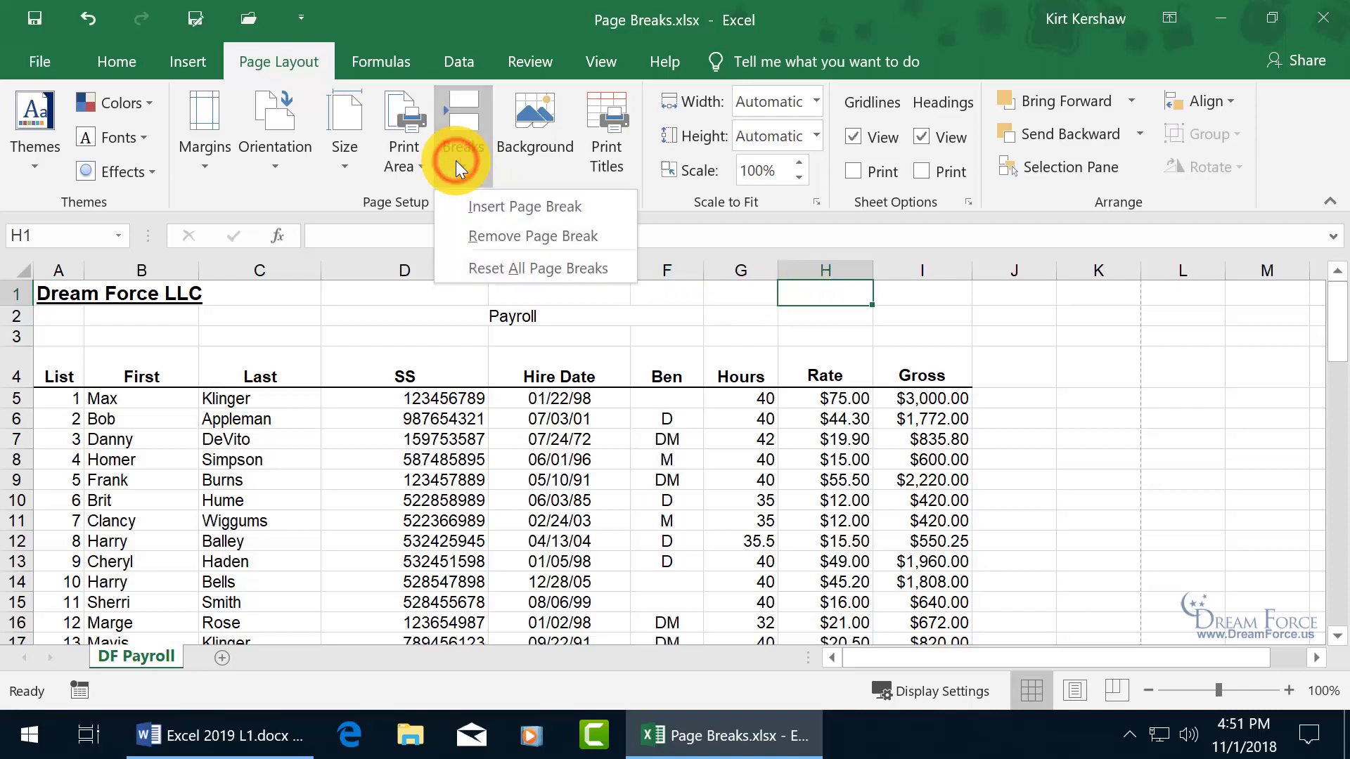
click(470, 204)
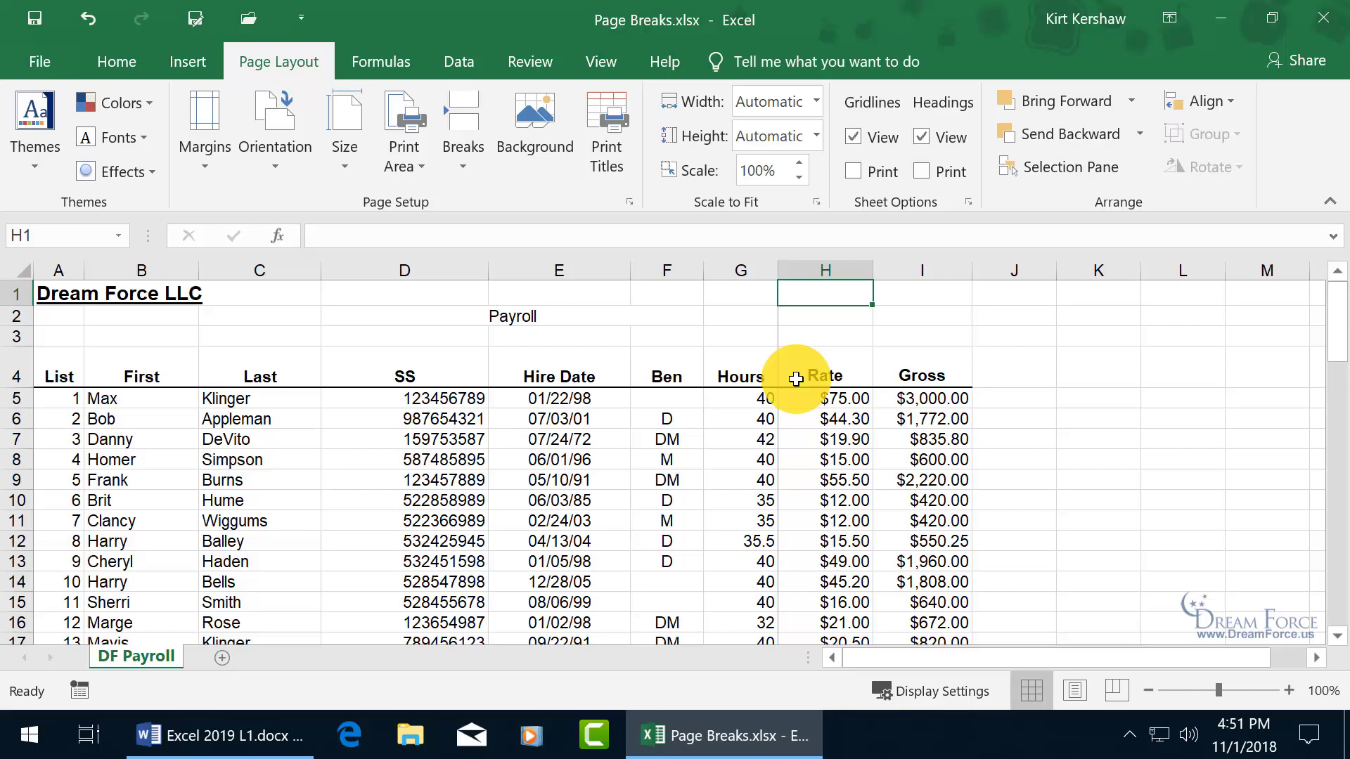
click(596, 62)
click(107, 153)
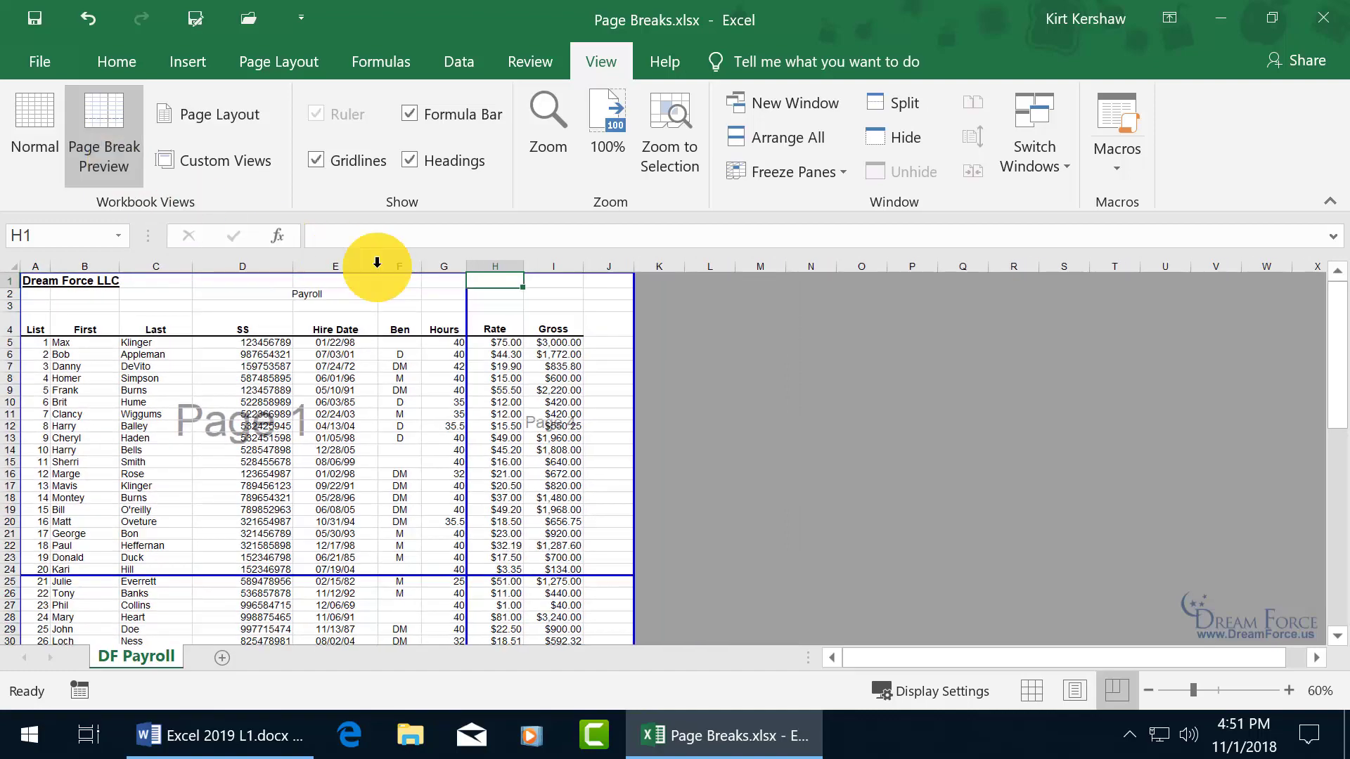